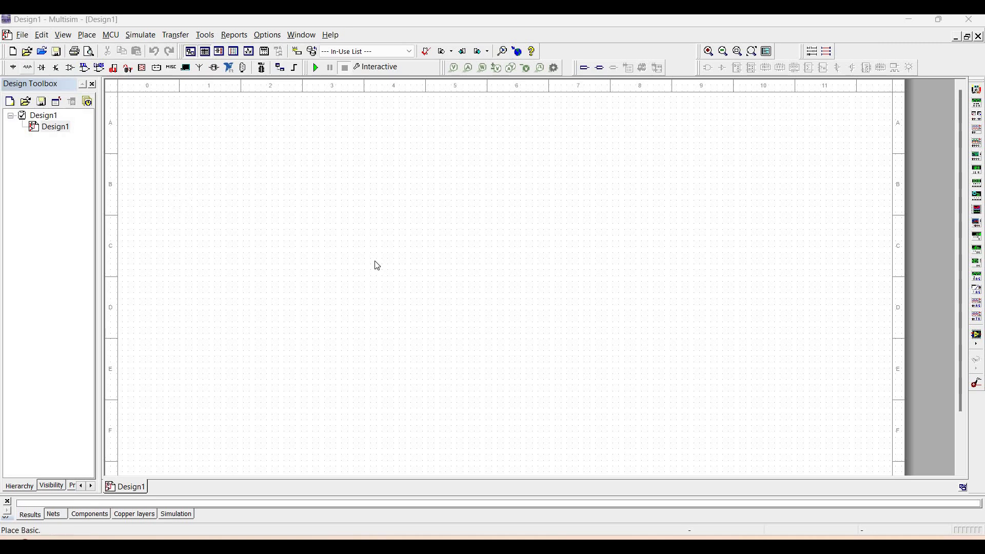
# Step: Find the 0.1µF capacitor in the CAPACITOR family and place it as C1
pyautogui.click(32, 72)
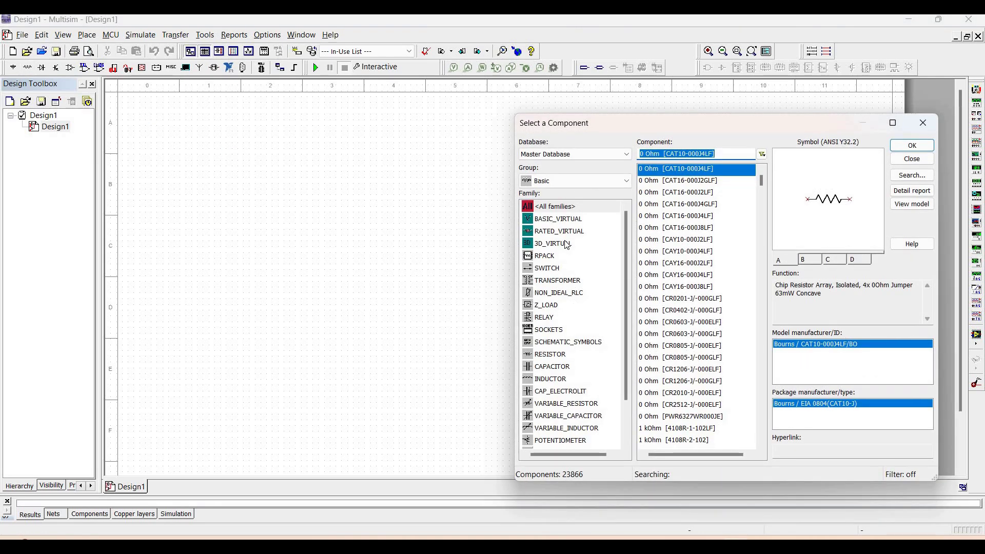
pyautogui.click(562, 368)
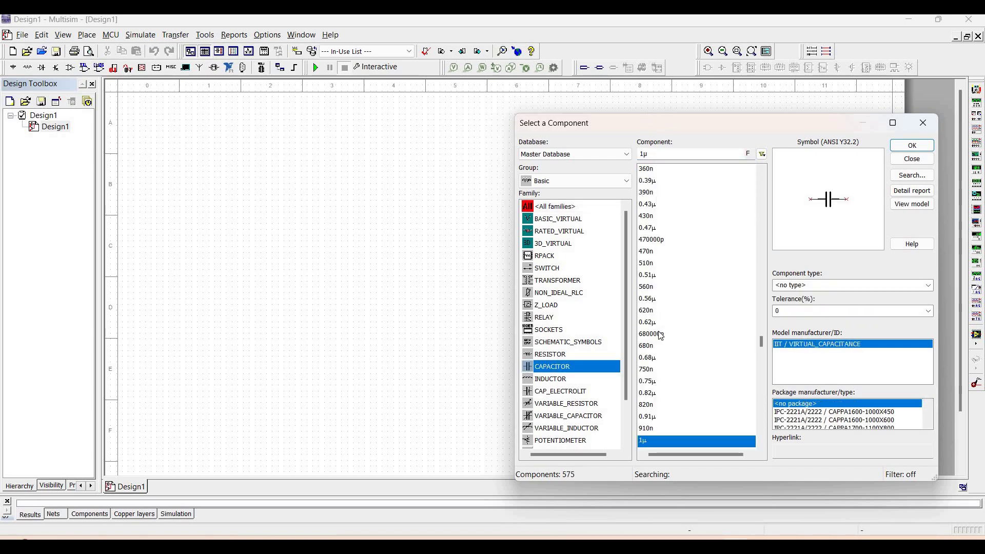
pyautogui.scroll(1, 661, 336)
pyautogui.scroll(-1, 660, 194)
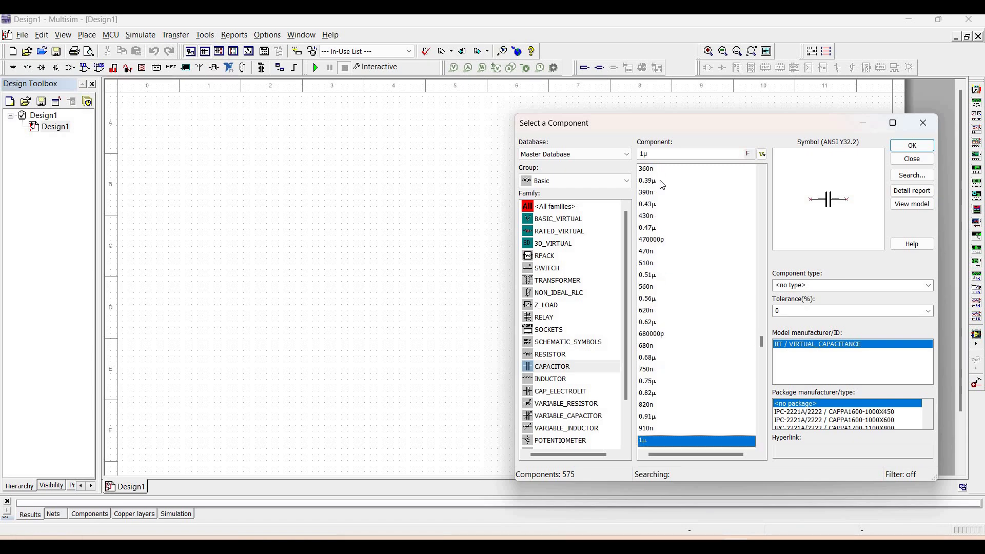
pyautogui.moveTo(650, 156); pyautogui.dragTo(630, 156)
pyautogui.write('0.1')
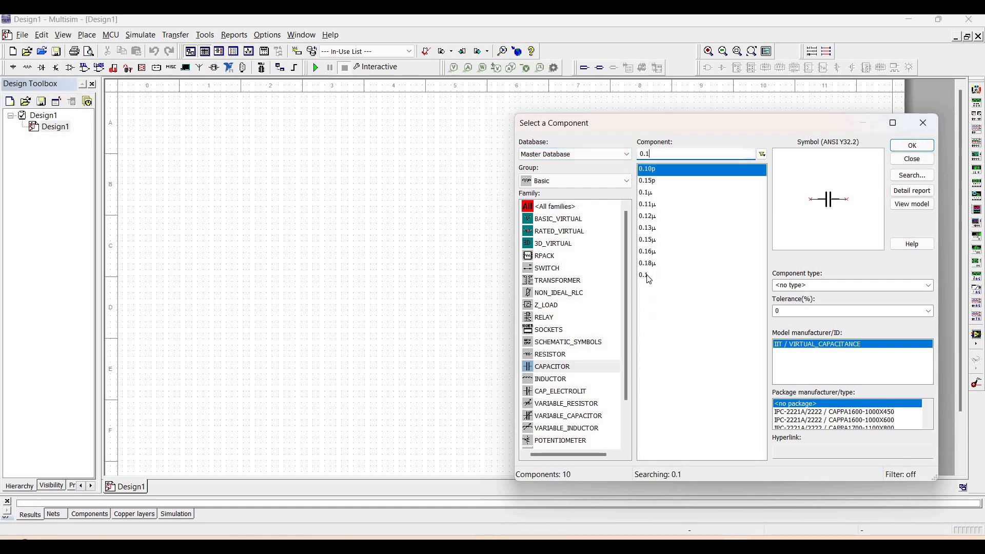
pyautogui.click(650, 194)
pyautogui.click(912, 145)
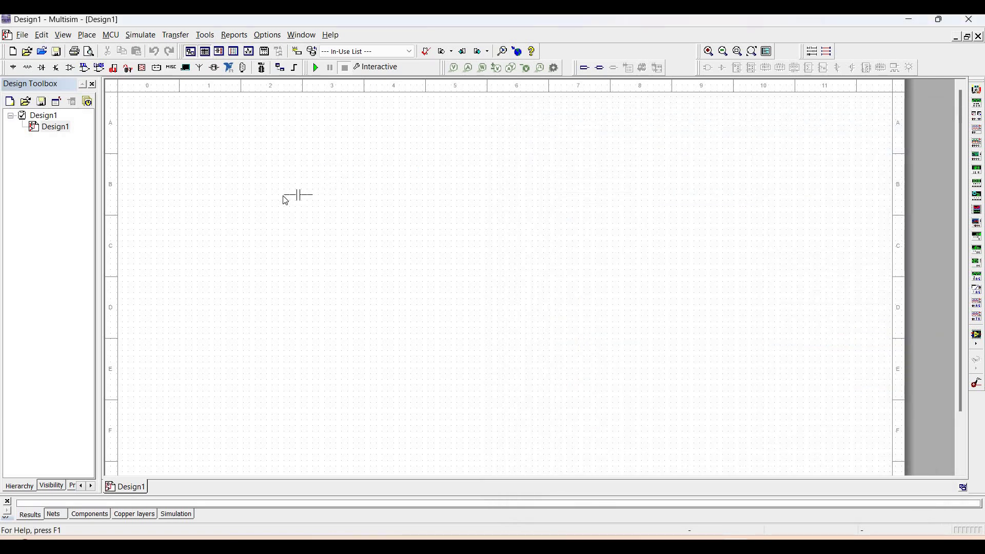
pyautogui.click(278, 202)
# Step: Place a second capacitor, C2 at 0.1F, below C1
pyautogui.click(913, 147)
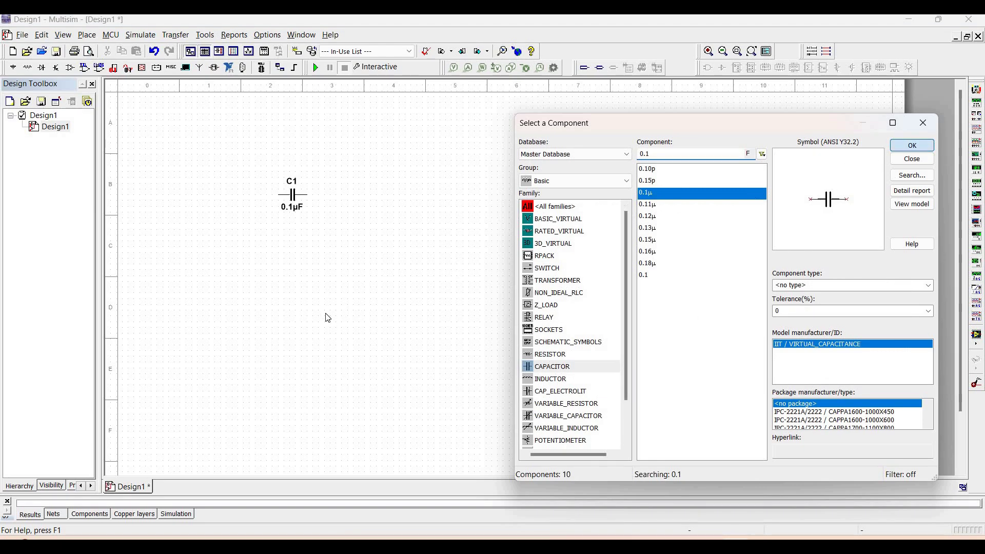
pyautogui.click(277, 310)
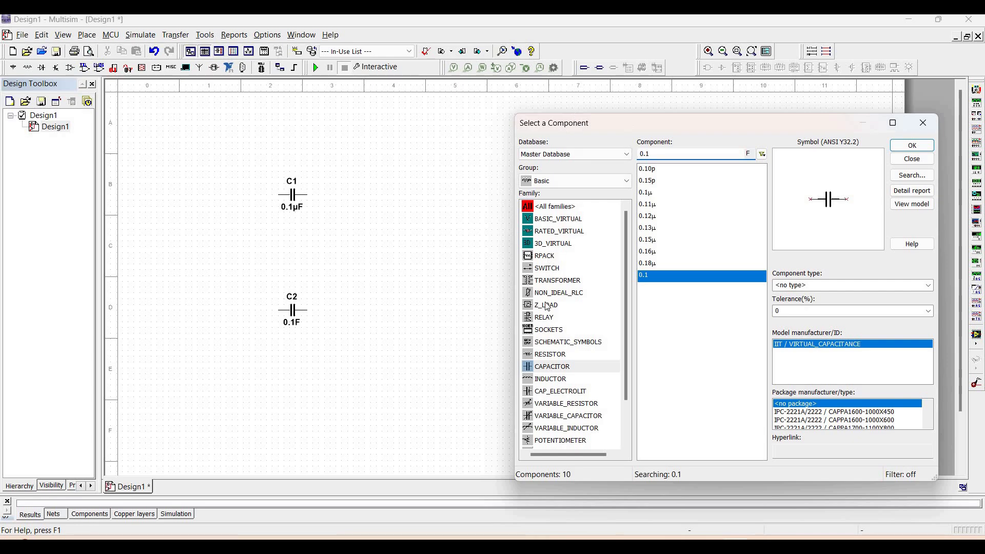
pyautogui.click(546, 355)
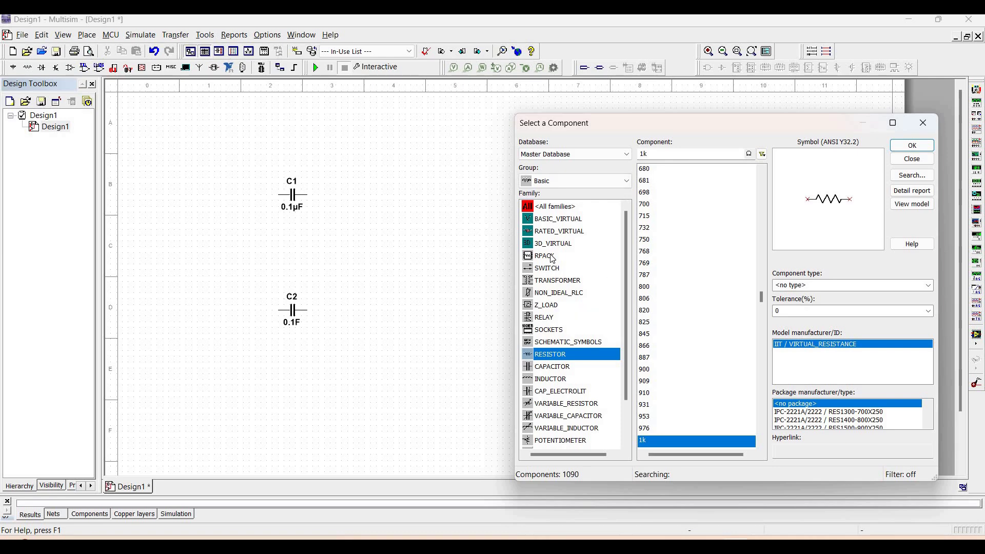
# Step: Place two mirrored 100kΩ potentiometers, R1 right of C1 and R2 right of C2
pyautogui.click(555, 441)
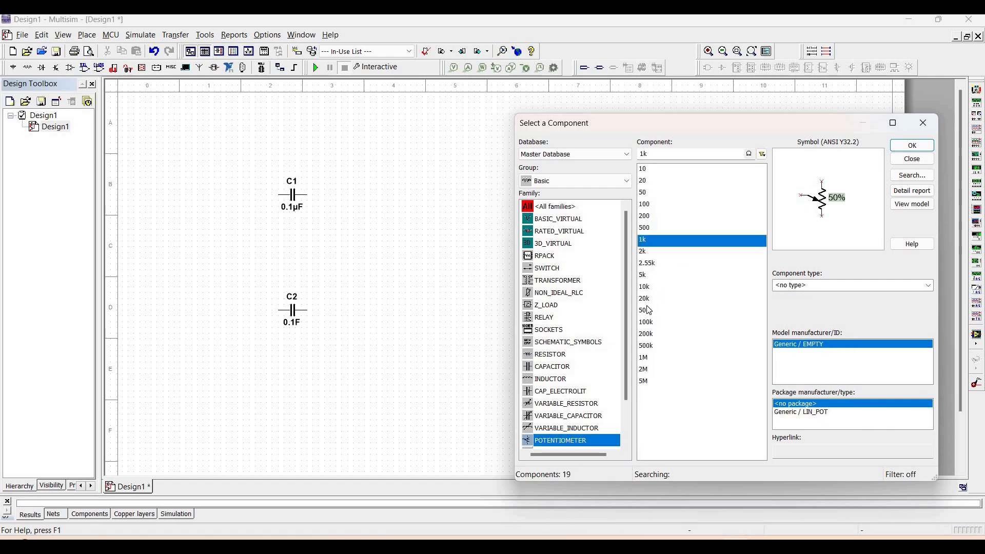
pyautogui.click(648, 310)
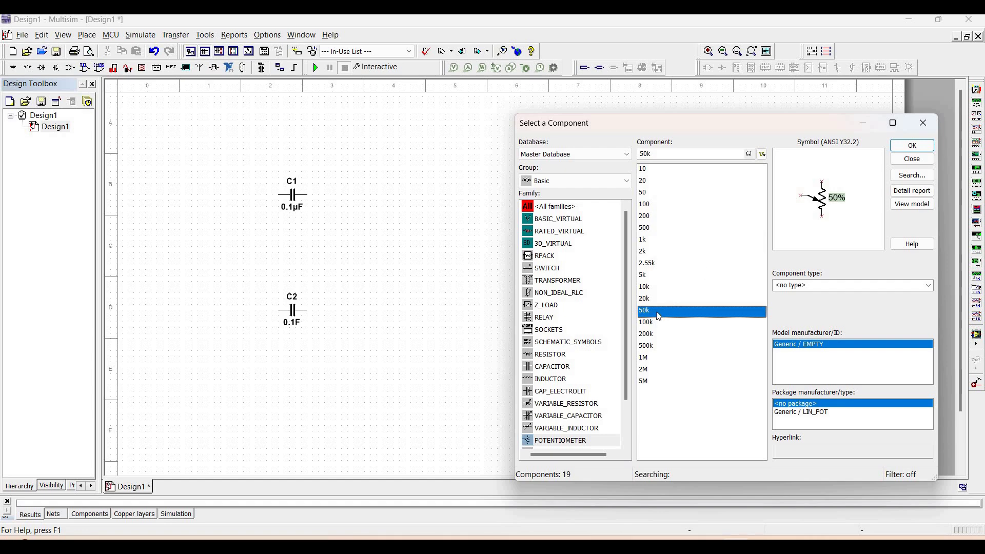
pyautogui.click(648, 322)
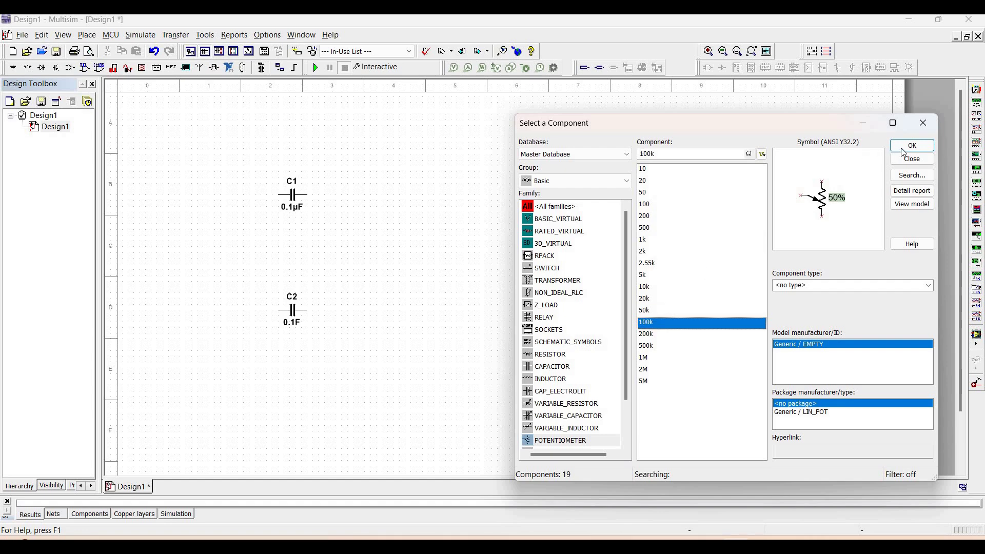
pyautogui.click(913, 146)
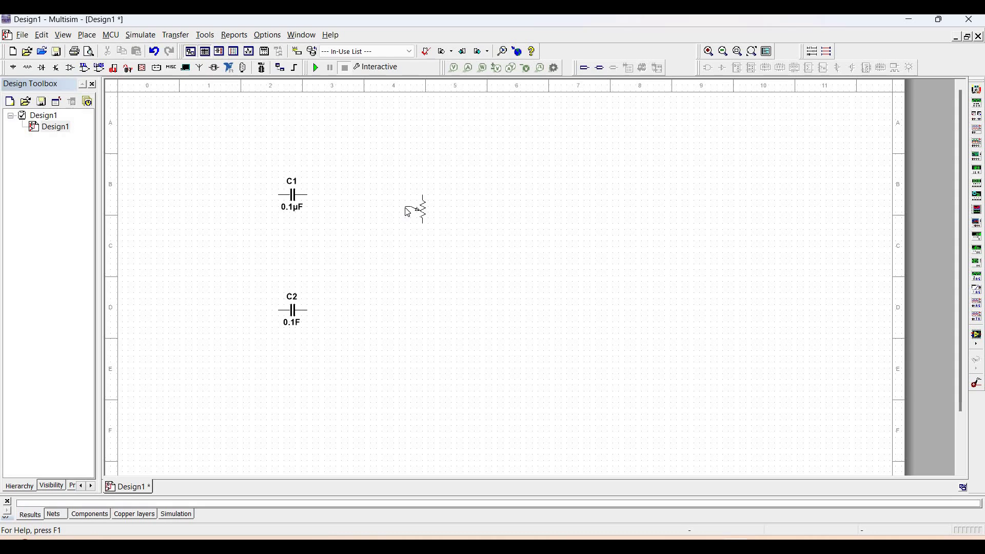
pyautogui.hotkey('alt', 'x')
pyautogui.click(351, 221)
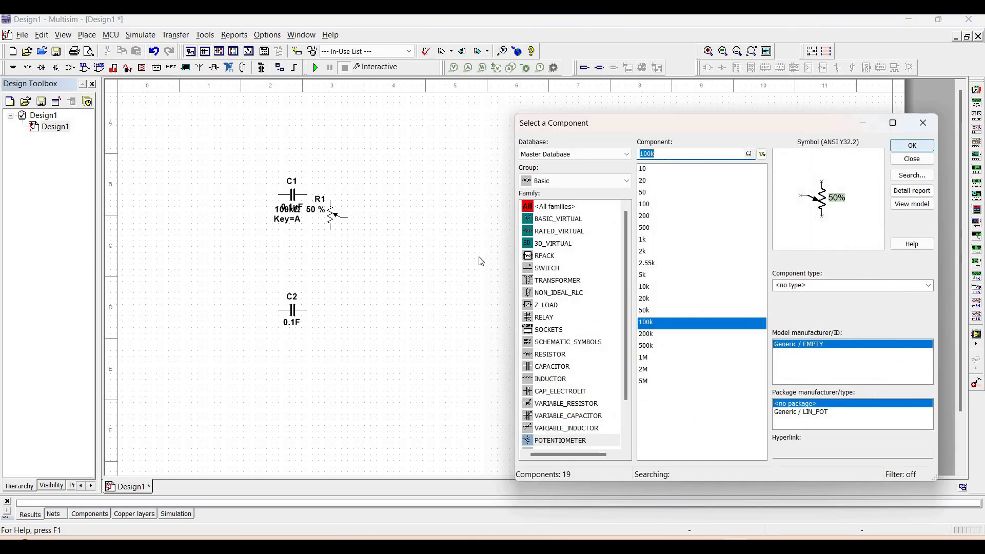
pyautogui.click(927, 150)
pyautogui.hotkey('ctrl', 'r')
pyautogui.hotkey('ctrl', 'r')
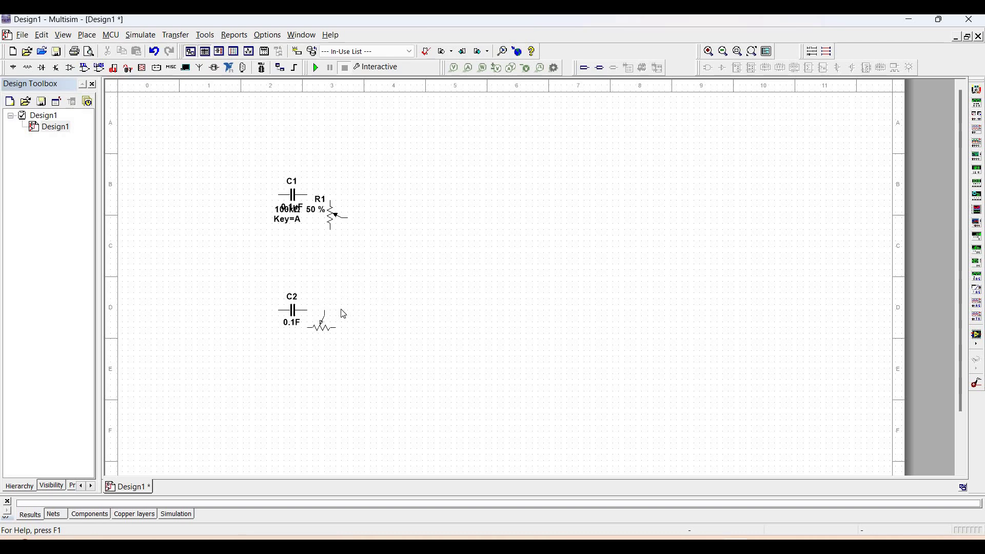
pyautogui.click(373, 335)
# Step: Nudge potentiometers R1 and R2 slightly to the right
pyautogui.moveTo(330, 214)
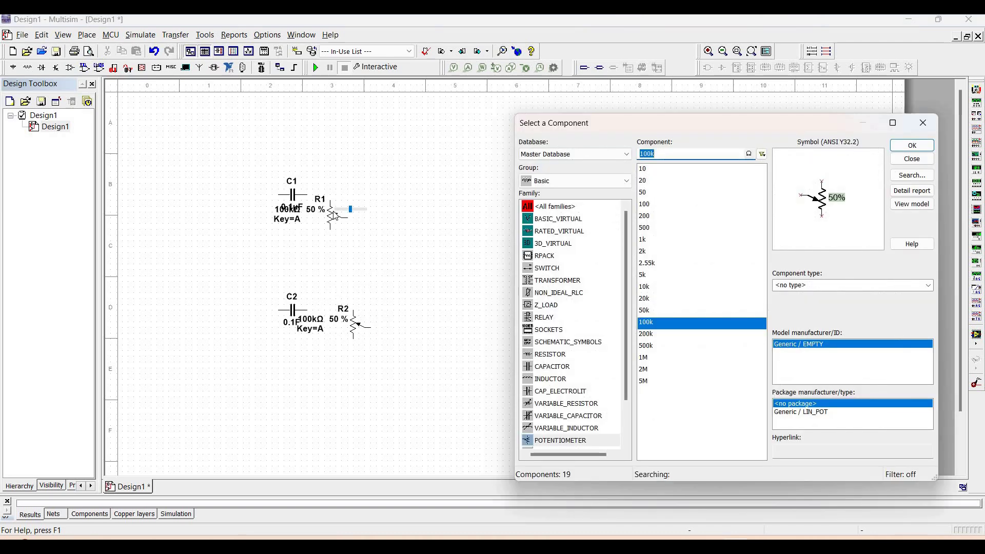
pyautogui.moveTo(330, 214); pyautogui.dragTo(359, 219)
pyautogui.click(420, 193)
pyautogui.moveTo(357, 328)
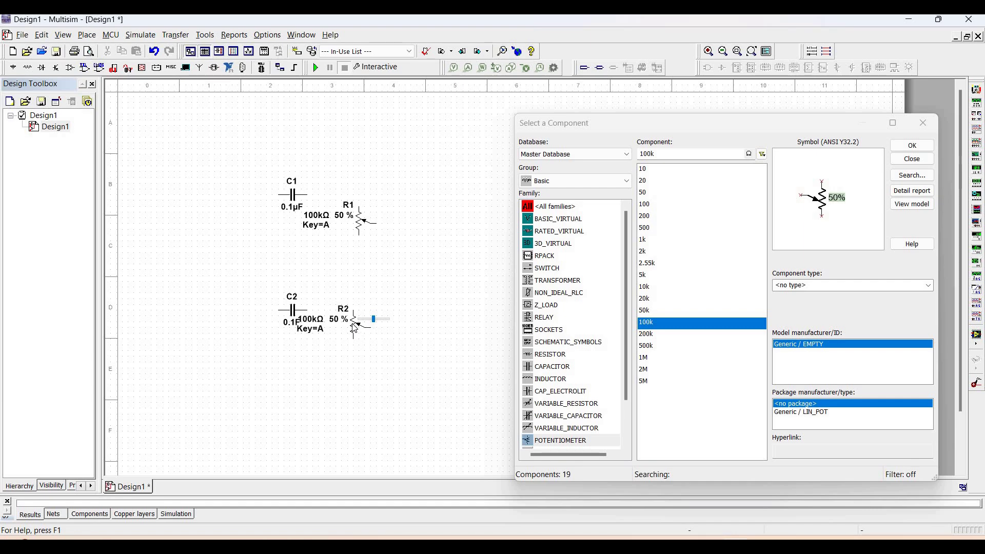
pyautogui.moveTo(355, 329); pyautogui.dragTo(366, 329)
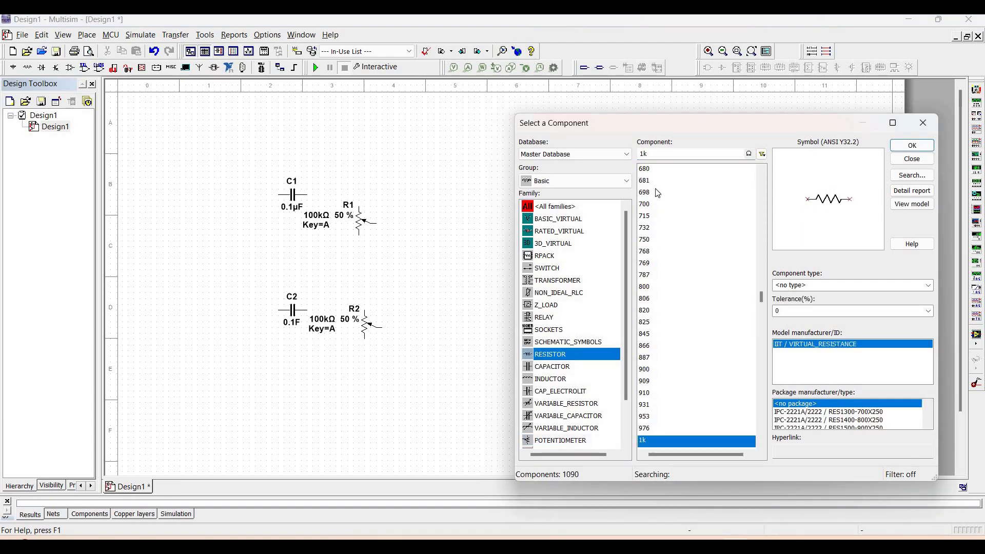
# Step: Search for a 10k resistor and place R3 right of R1 and R4 right of R2
pyautogui.click(653, 154)
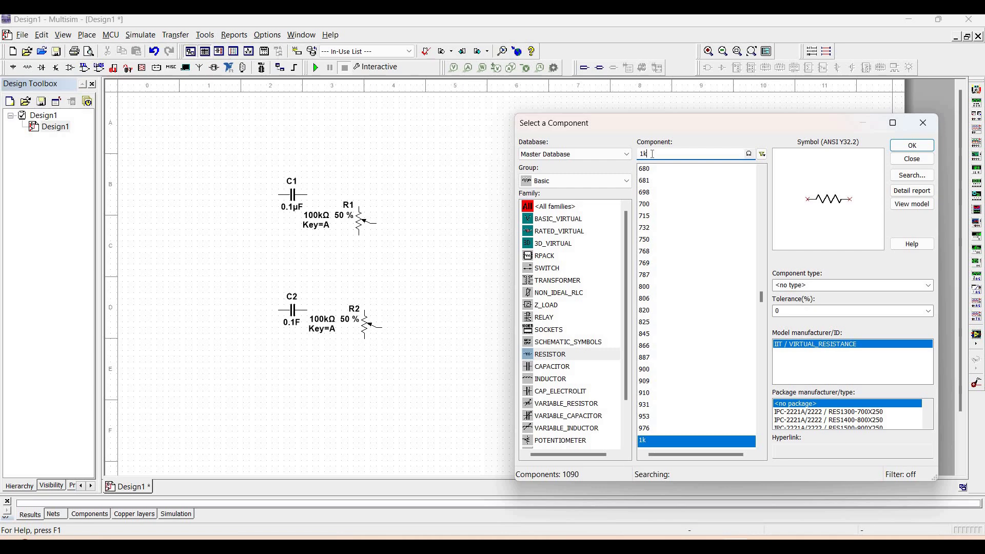
pyautogui.press('BackSpace')
pyautogui.write('0k')
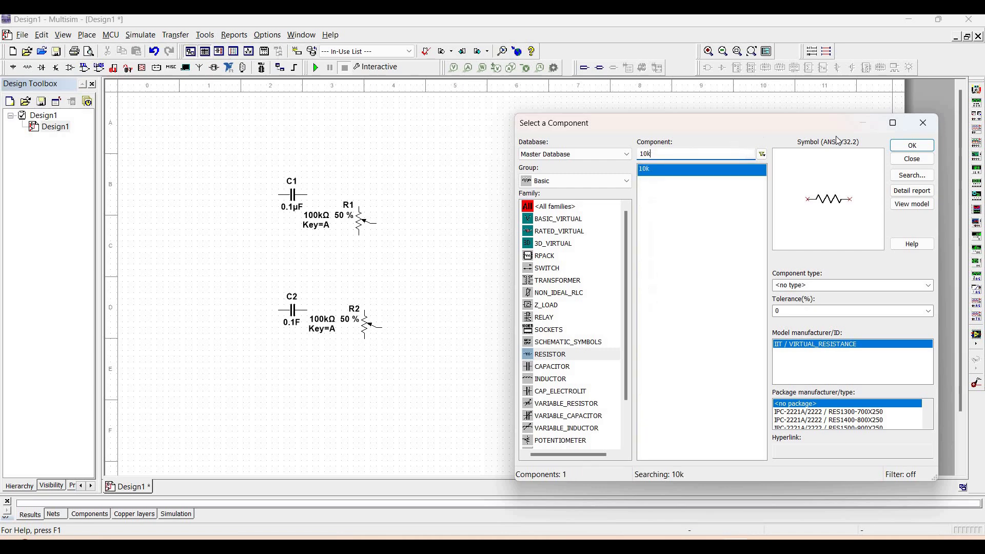
pyautogui.press('Return')
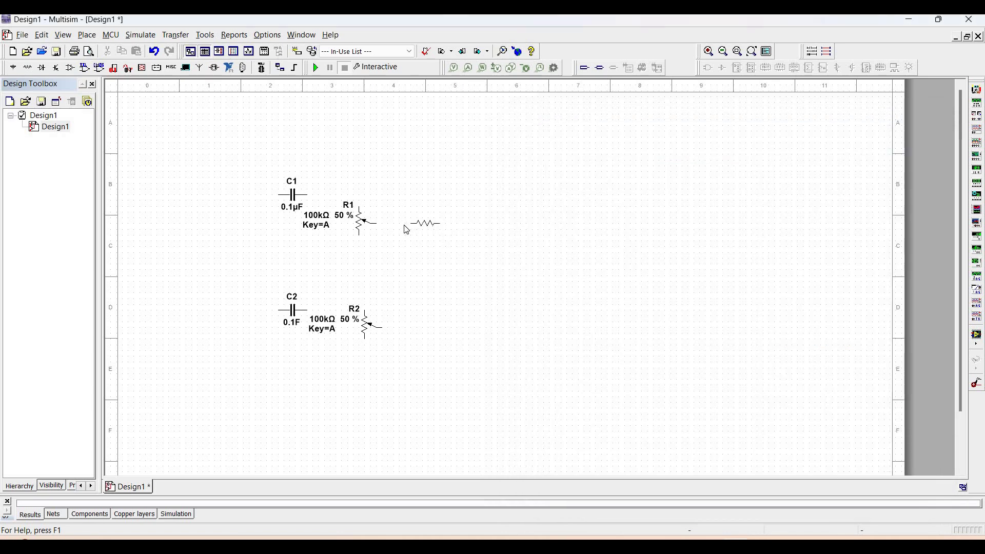
pyautogui.click(405, 231)
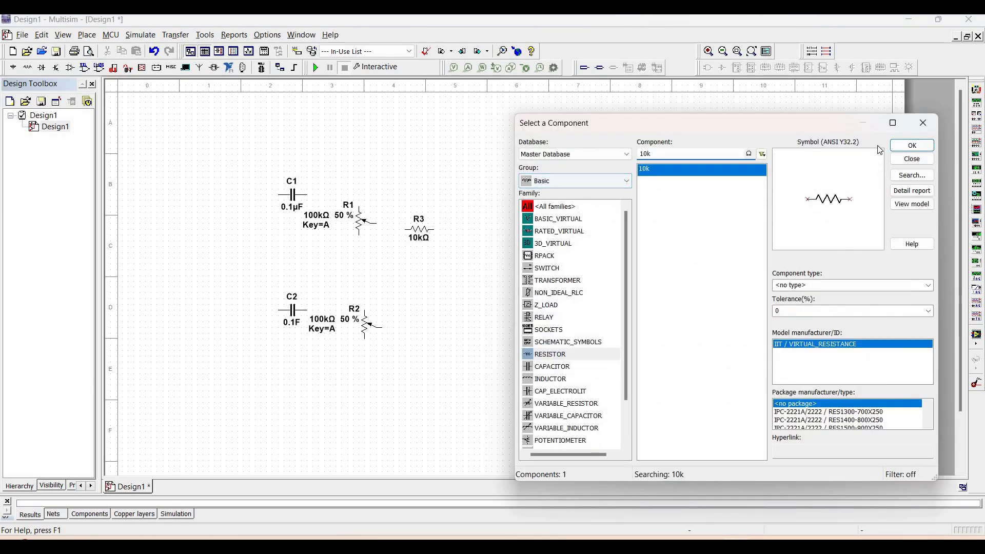
pyautogui.press('Return')
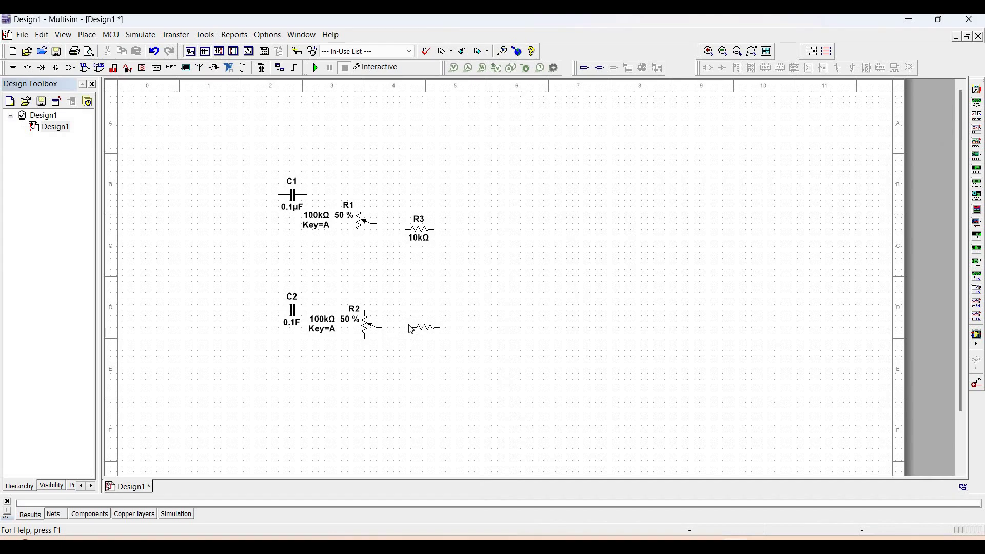
pyautogui.click(413, 333)
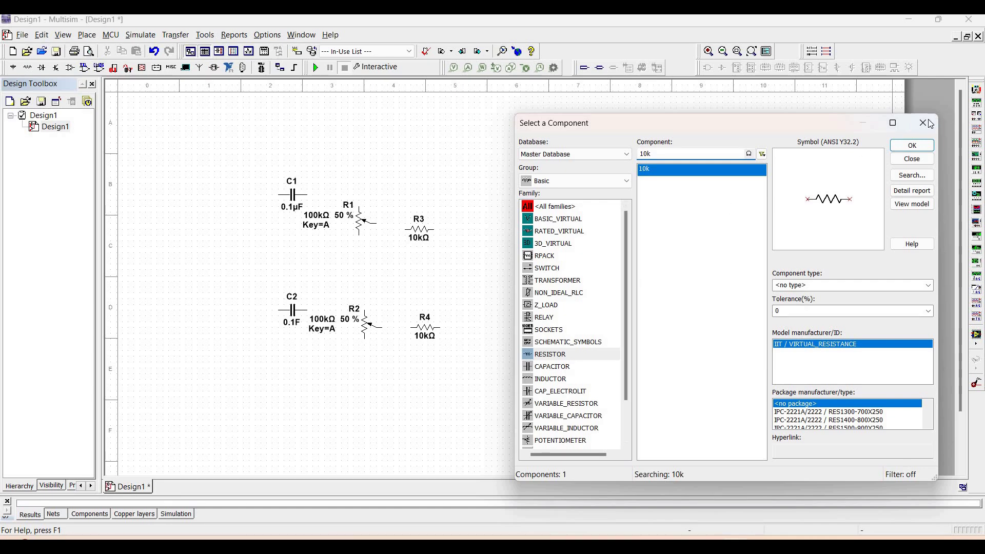
# Step: Wire C1 to R1's top pin, then place ground symbols below R1 and R2
pyautogui.press('Escape')
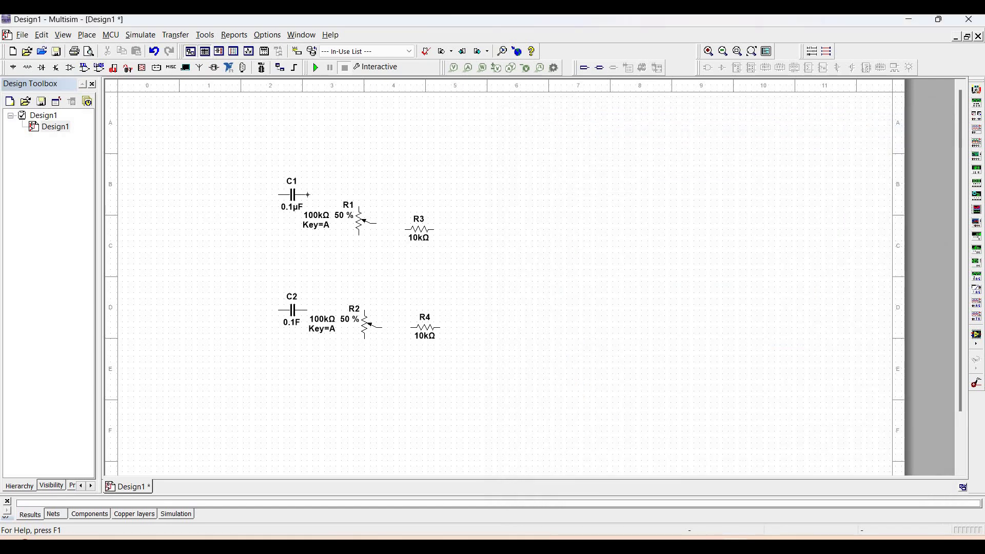
pyautogui.moveTo(307, 195); pyautogui.dragTo(362, 205)
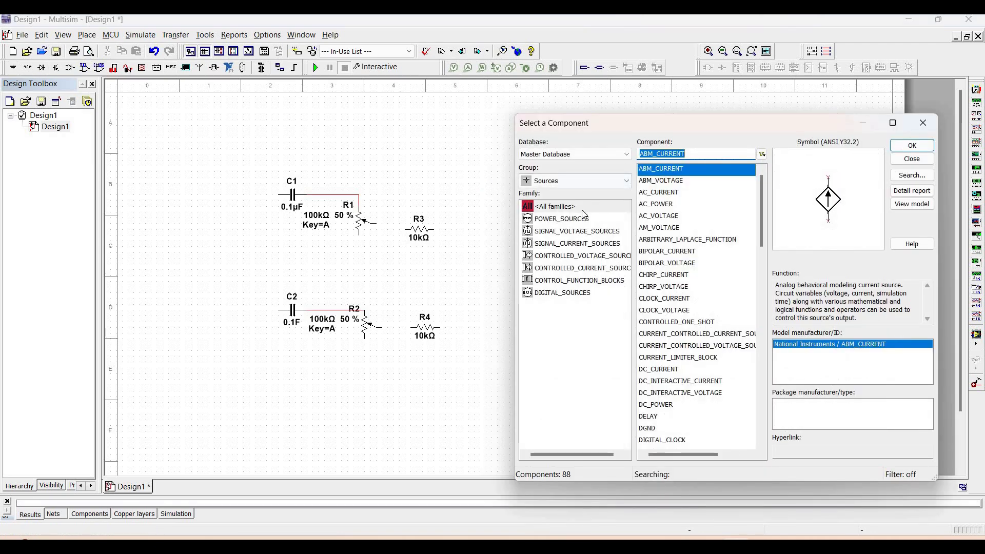
pyautogui.click(564, 220)
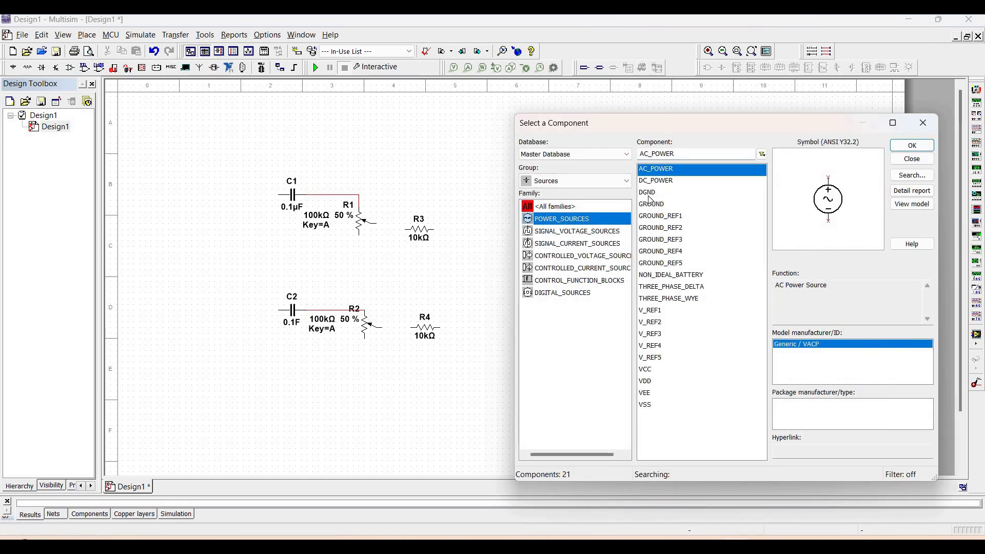
pyautogui.click(650, 205)
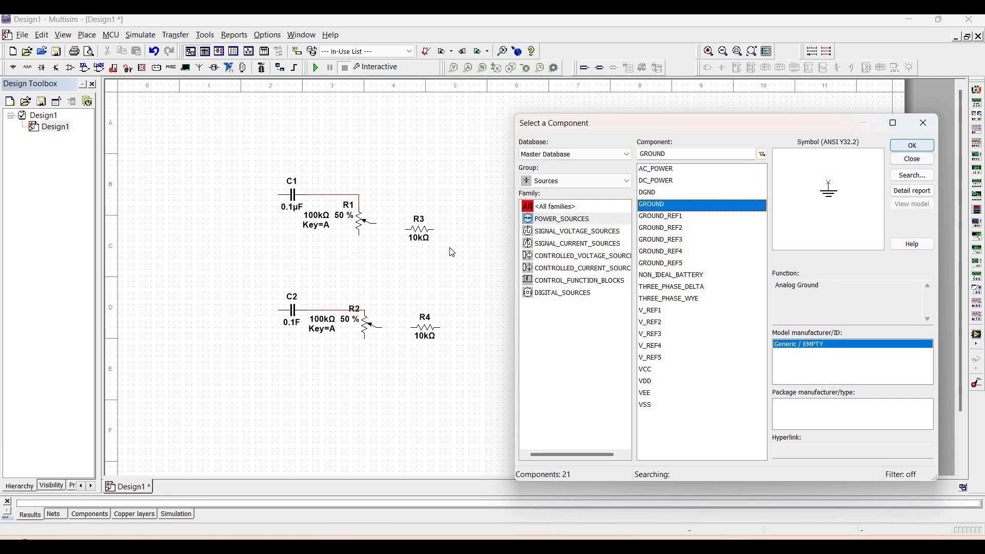
pyautogui.press('Return')
pyautogui.click(359, 266)
pyautogui.click(911, 147)
pyautogui.click(365, 362)
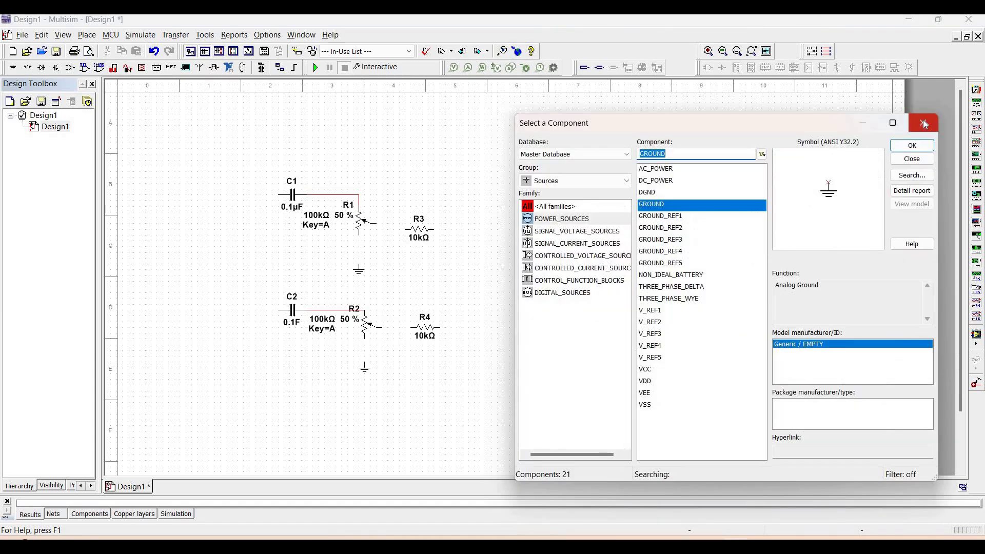
pyautogui.press('Escape')
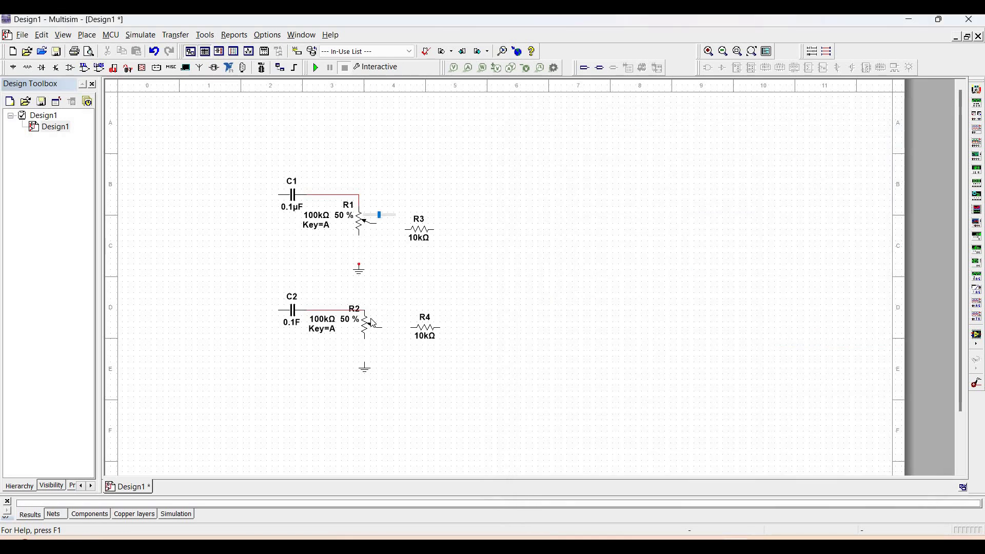
# Step: Wire the potentiometers to ground and connect R1's and R2's wipers to R3 and R4
pyautogui.click(365, 340)
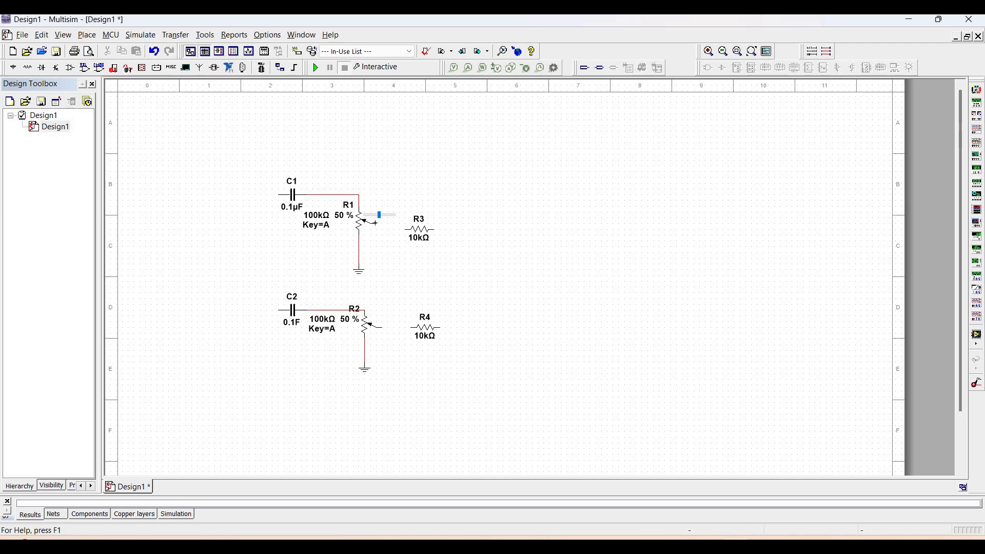
pyautogui.click(405, 228)
pyautogui.click(410, 327)
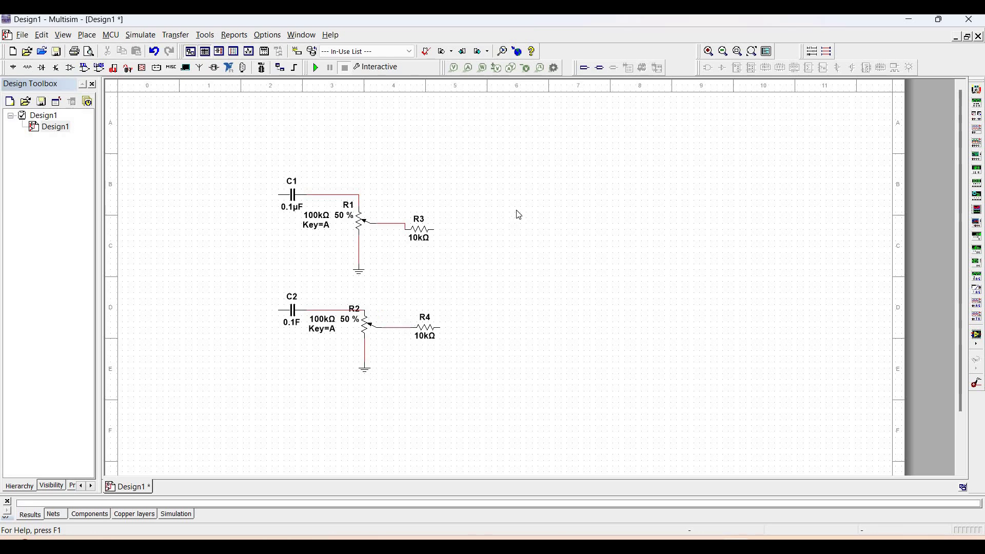
pyautogui.click(26, 69)
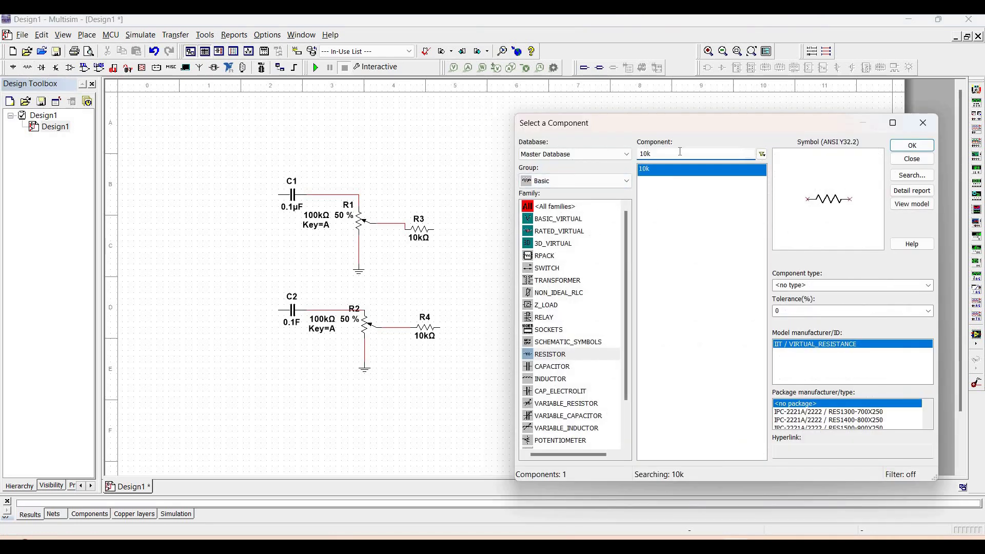
# Step: Place a vertical 15kΩ resistor, R5, to the right of R3
pyautogui.press('BackSpace')
pyautogui.press('BackSpace')
pyautogui.write('5')
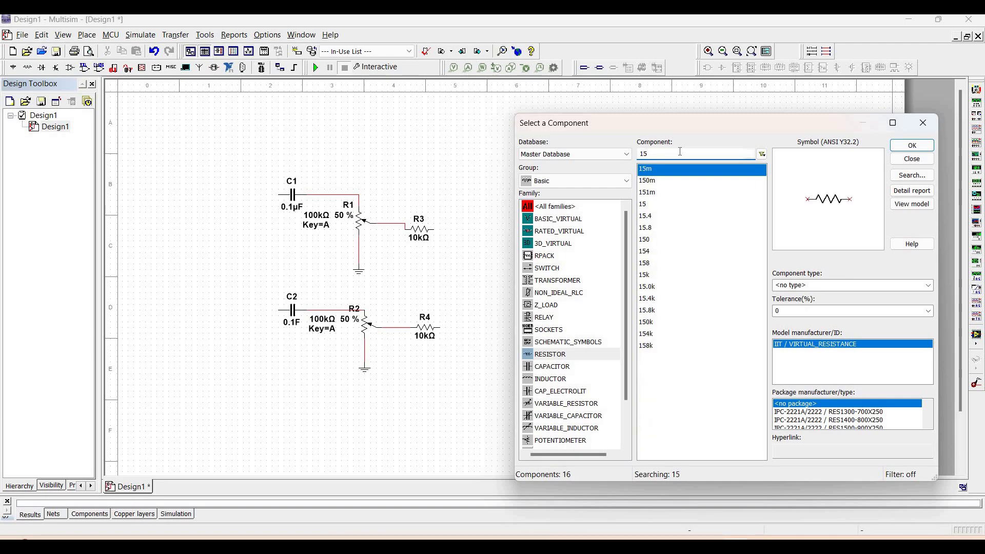
pyautogui.click(912, 145)
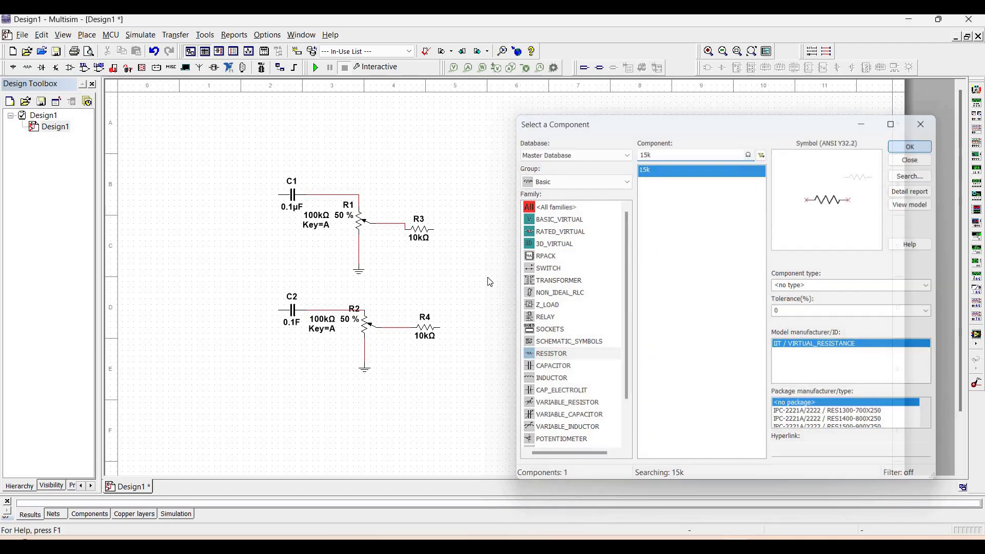
pyautogui.hotkey('ctrl', 'r')
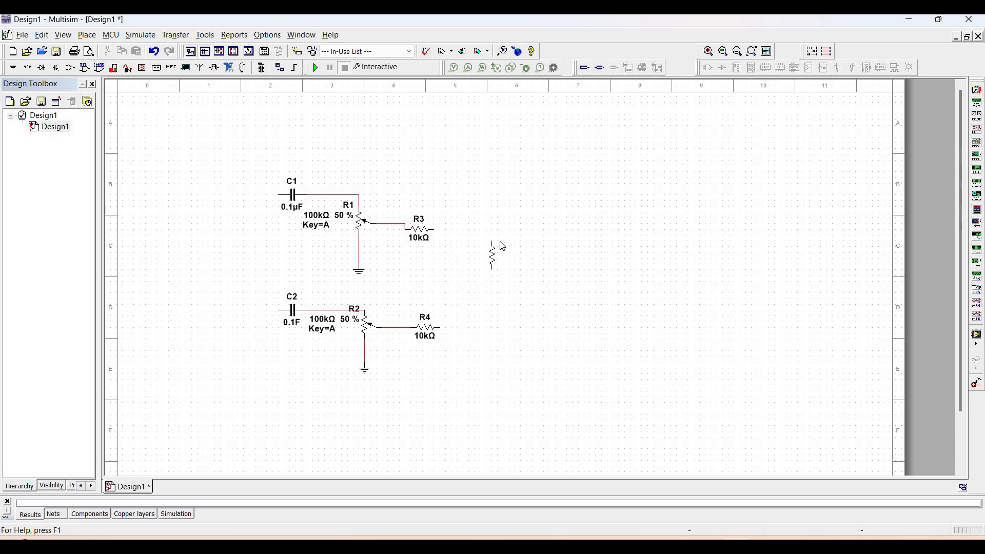
pyautogui.click(507, 246)
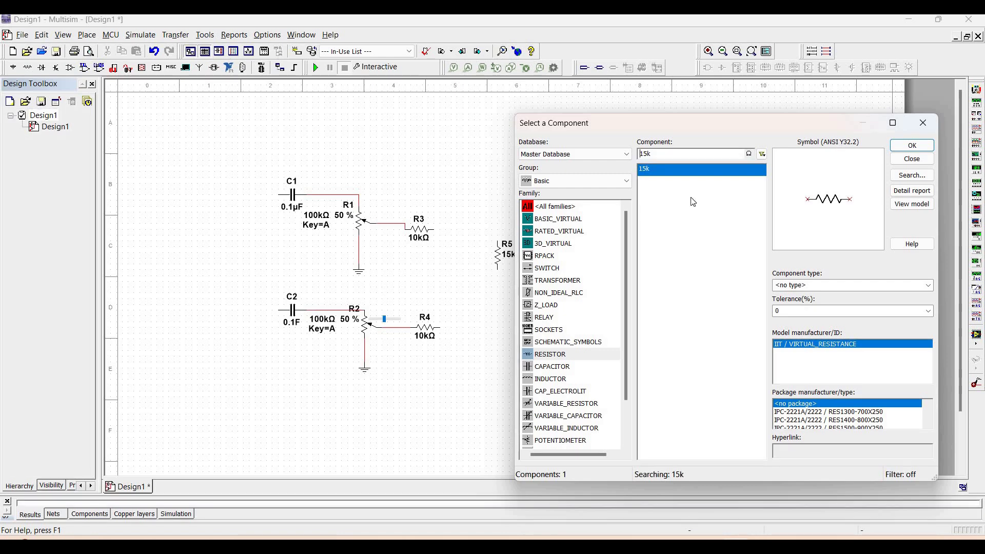
# Step: Place two vertical 1kΩ resistors, R6 below R5 and R7 further right
pyautogui.click(663, 150)
pyautogui.press('BackSpace')
pyautogui.press('BackSpace')
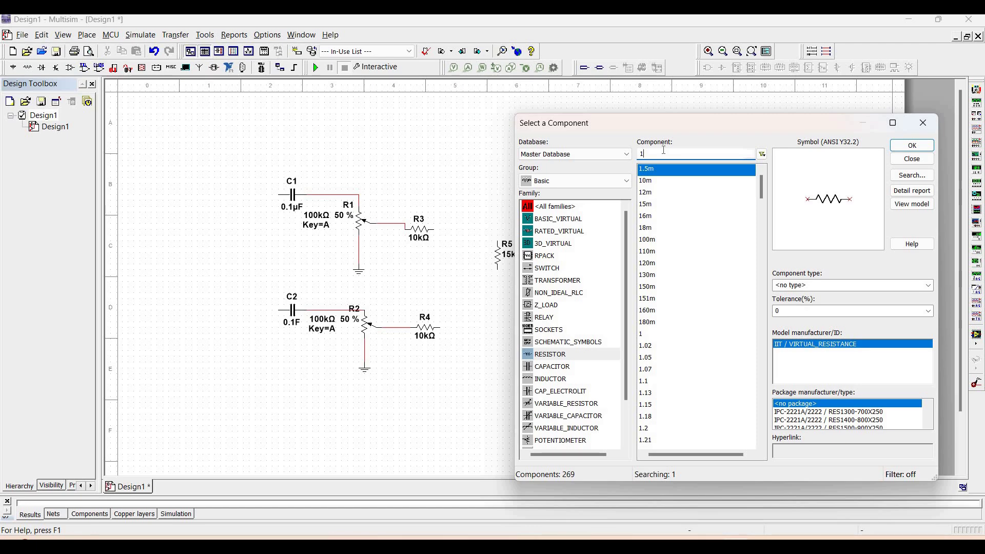
pyautogui.write('k')
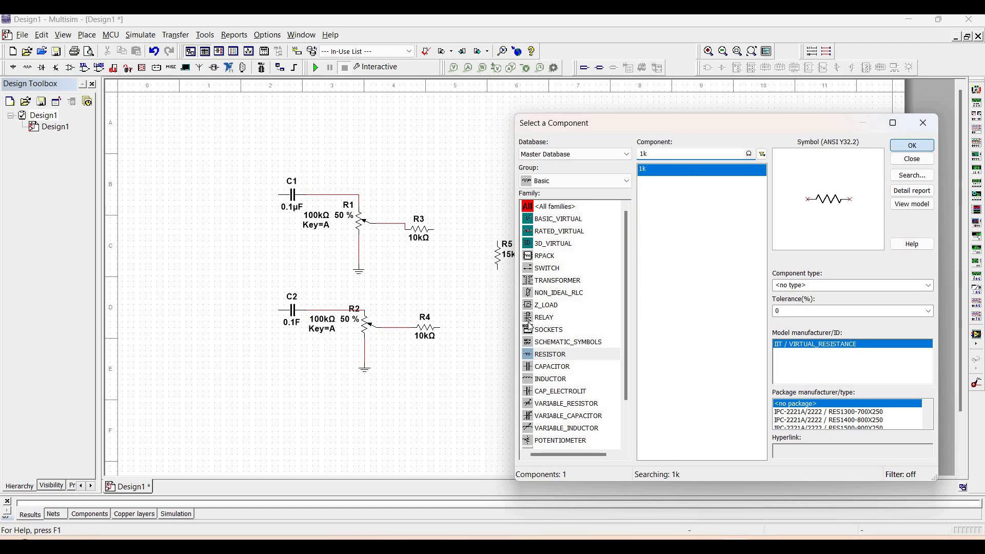
pyautogui.press('Return')
pyautogui.hotkey('ctrl', 'r')
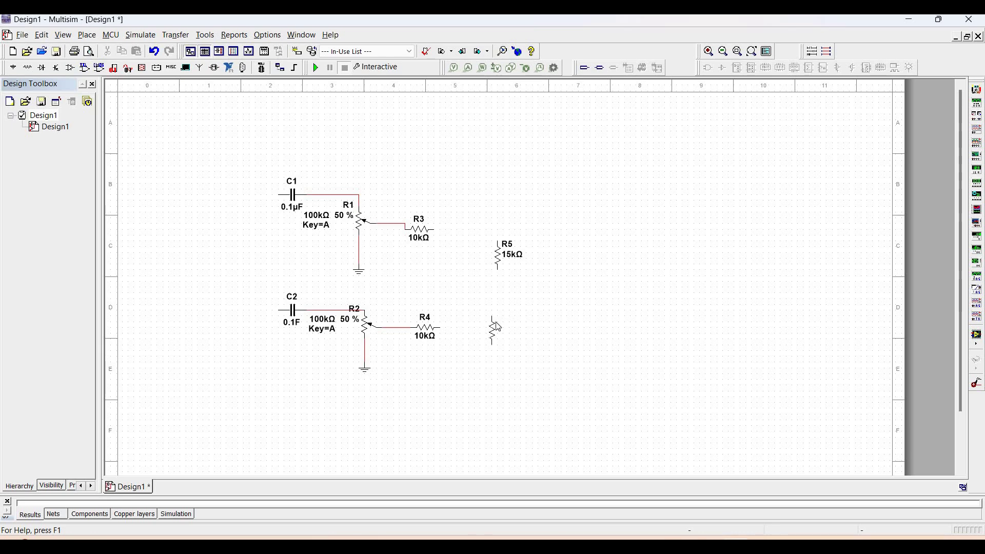
pyautogui.click(532, 306)
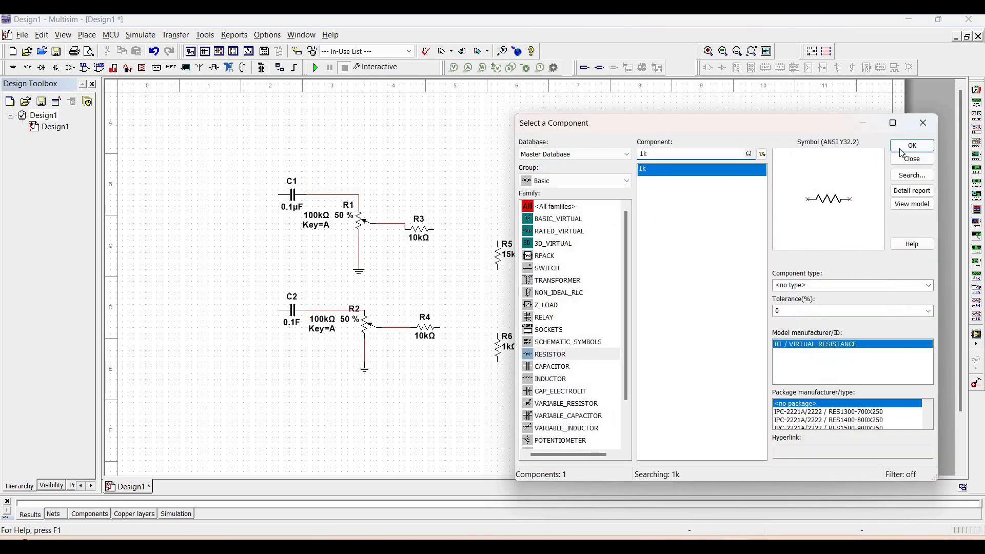
pyautogui.click(912, 159)
pyautogui.hotkey('ctrl', 'r')
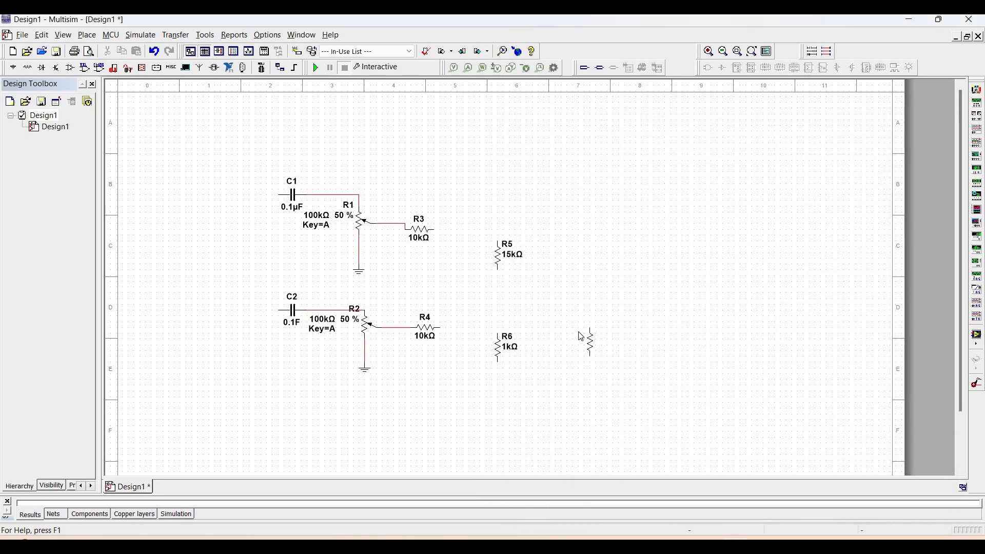
pyautogui.press('Escape')
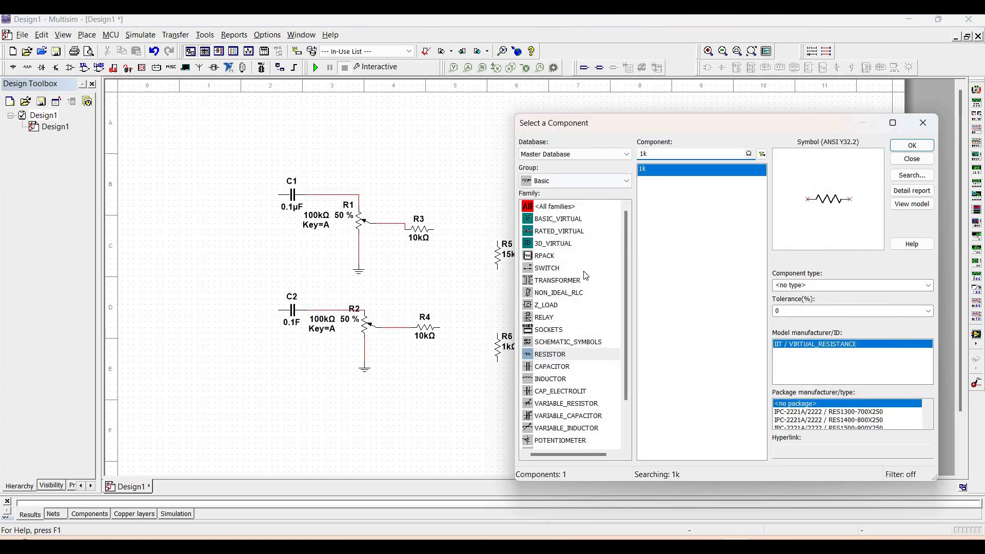
pyautogui.scroll(-2, 565, 332)
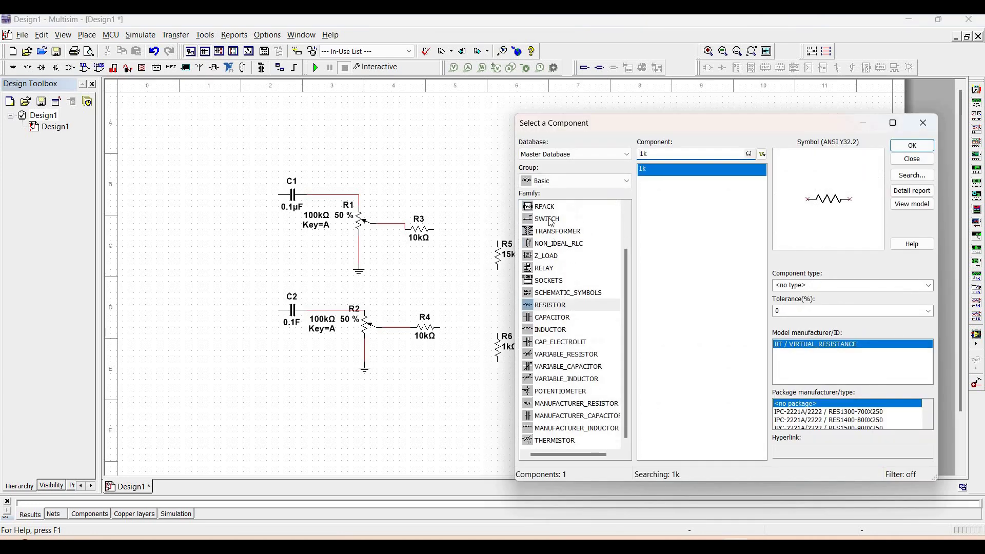
pyautogui.click(550, 183)
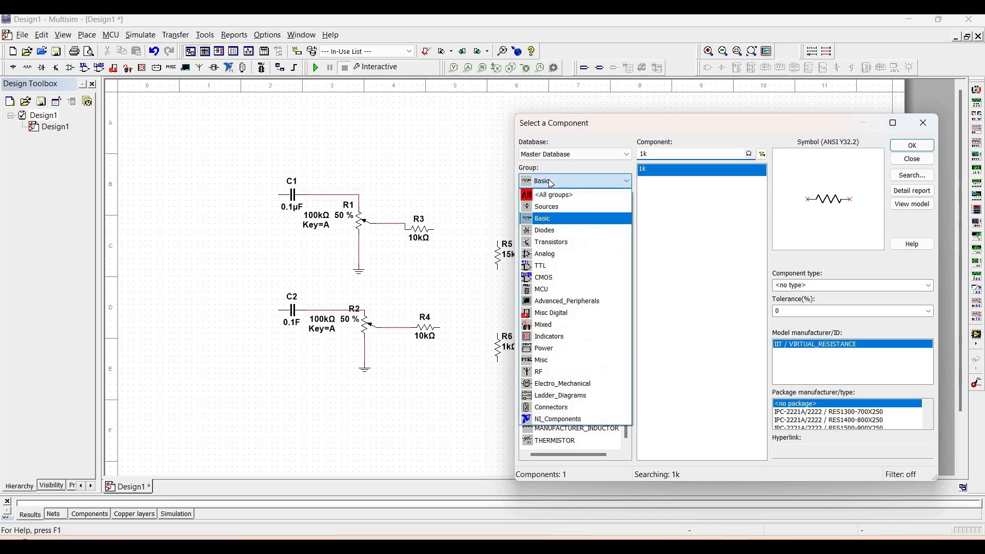
# Step: Place a 2N2222A NPN transistor, Q1, from the Transistors BJT_NPN family above R7
pyautogui.click(547, 242)
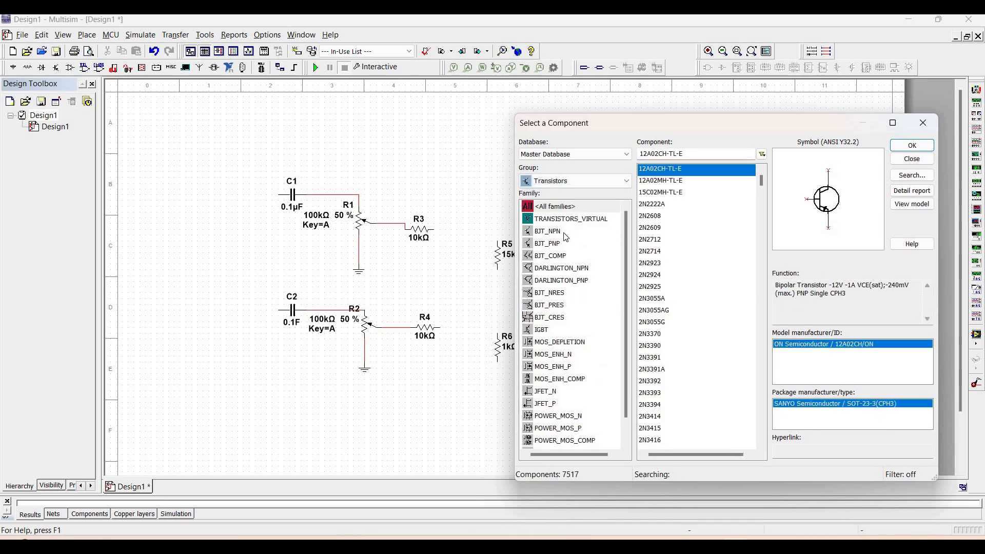
pyautogui.click(556, 231)
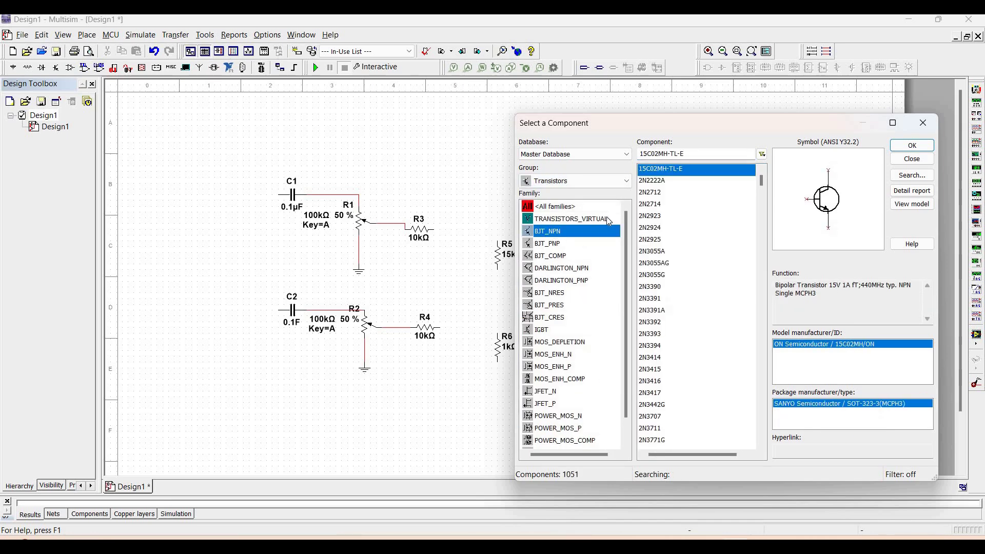
pyautogui.click(655, 182)
pyautogui.press('Return')
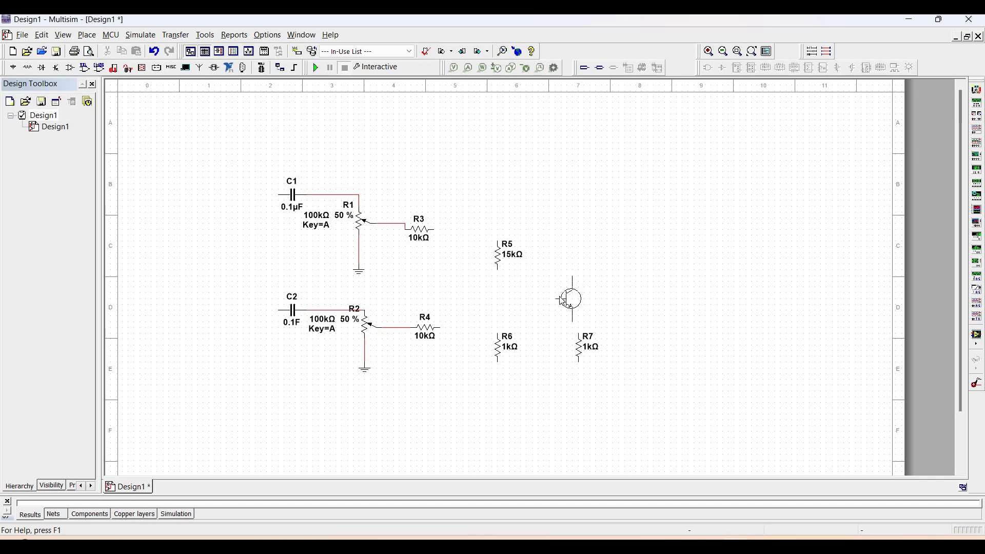
pyautogui.click(561, 305)
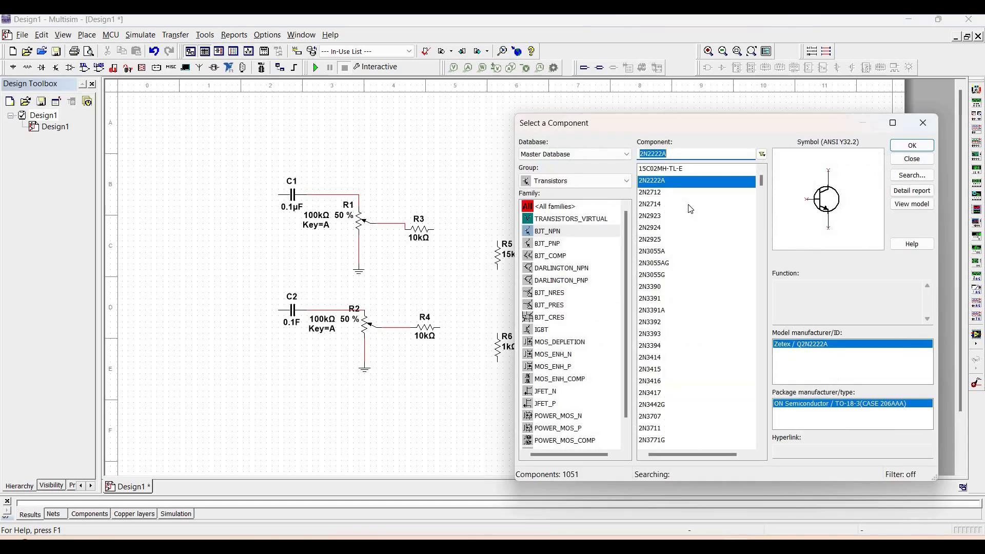
# Step: Switch the component picker back to the Basic group's RESISTOR family
pyautogui.click(550, 183)
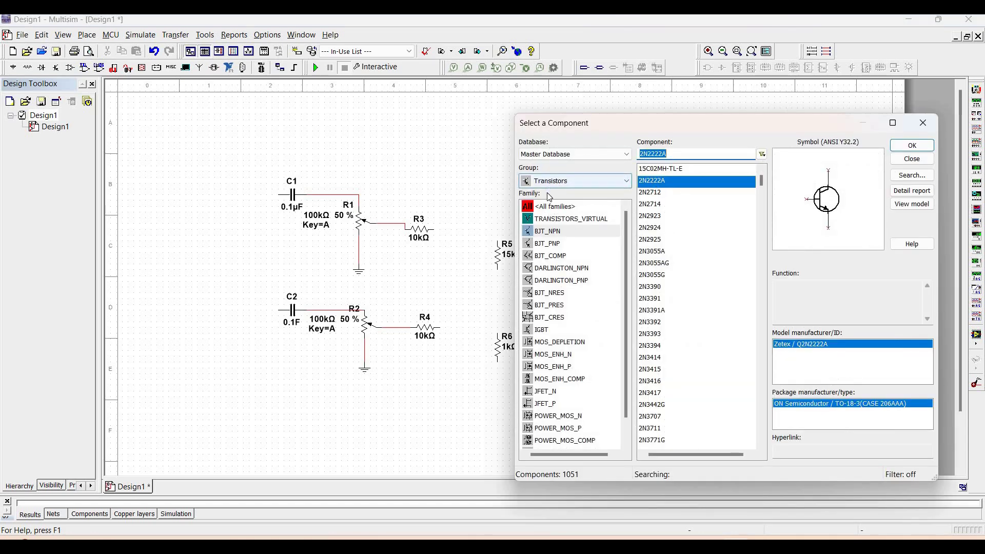
pyautogui.click(545, 218)
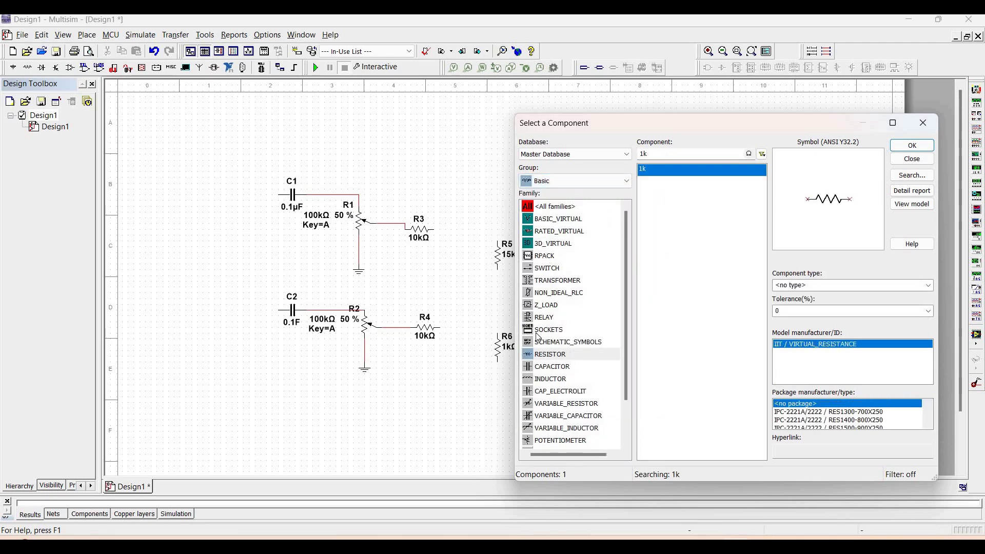
pyautogui.click(561, 358)
# Step: Place a vertical 10kΩ resistor, R8, above Q1
pyautogui.click(657, 152)
pyautogui.press('BackSpace')
pyautogui.write('0')
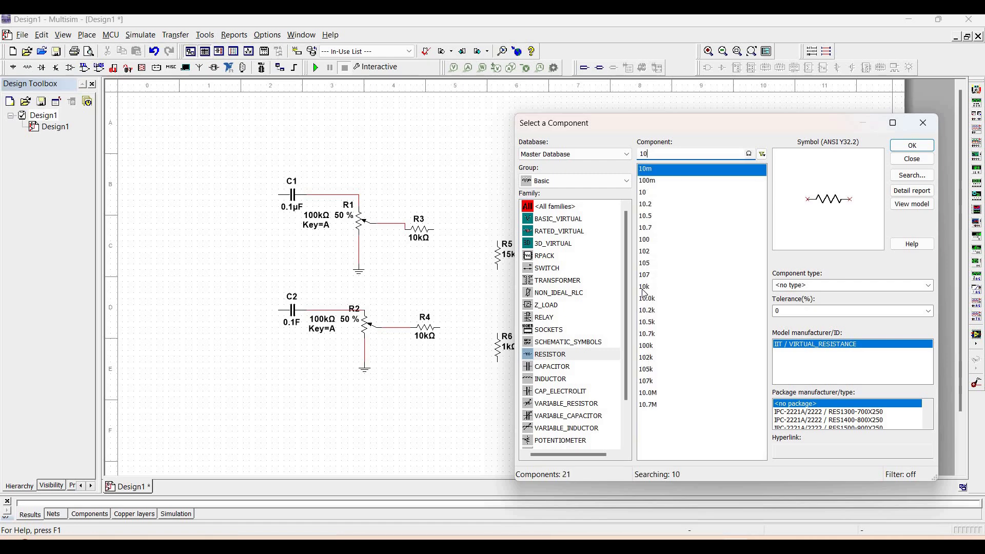
pyautogui.click(668, 286)
pyautogui.click(912, 145)
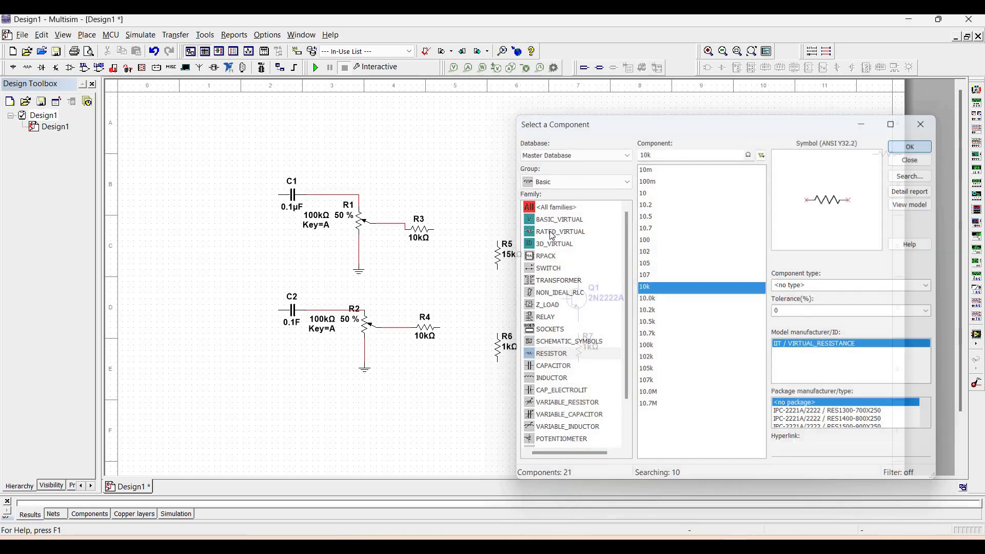
pyautogui.hotkey('ctrl', 'r')
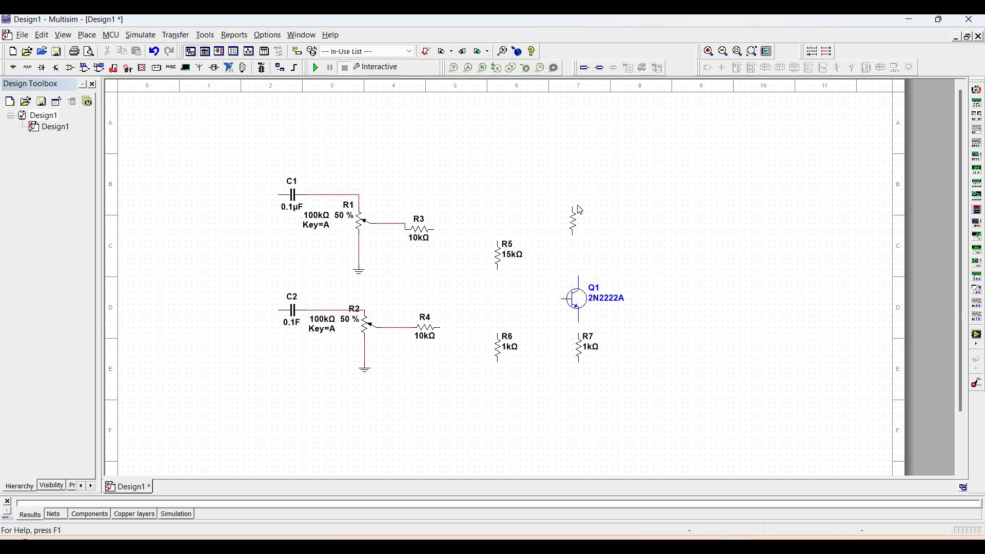
pyautogui.click(578, 210)
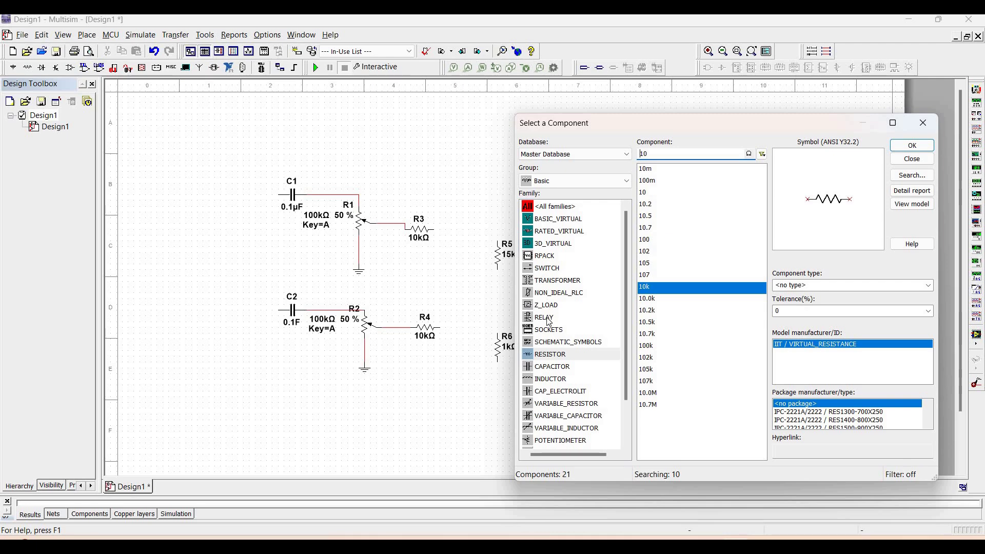
pyautogui.click(553, 368)
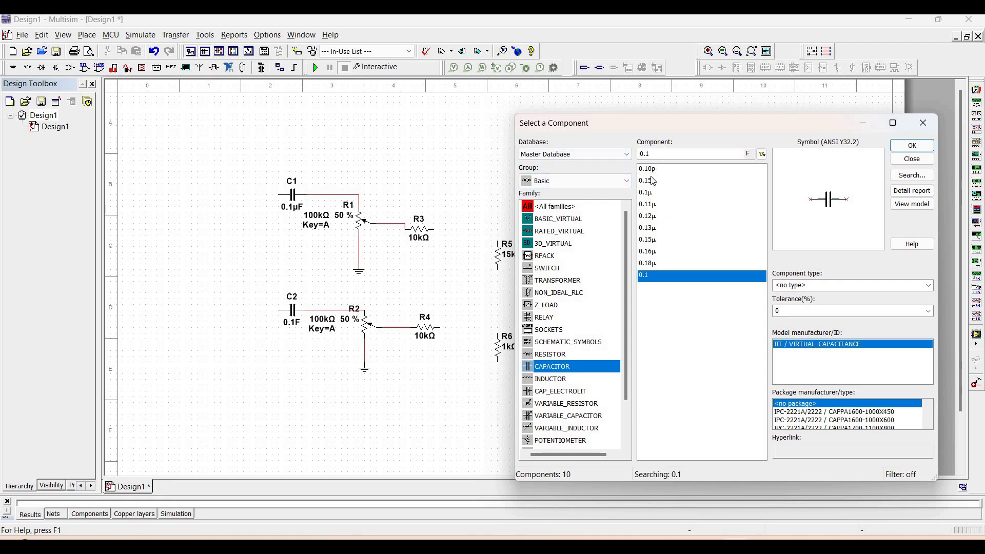
# Step: Place a vertical 1µF capacitor, C3, to the right of R7
pyautogui.press('Tab')
pyautogui.press('BackSpace')
pyautogui.press('BackSpace')
pyautogui.press('BackSpace')
pyautogui.write('1u')
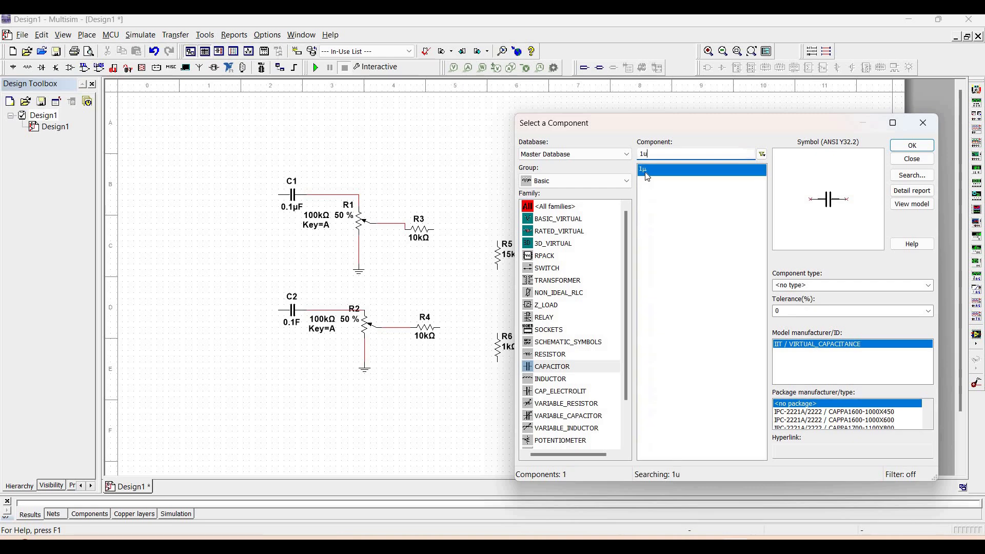
pyautogui.press('Return')
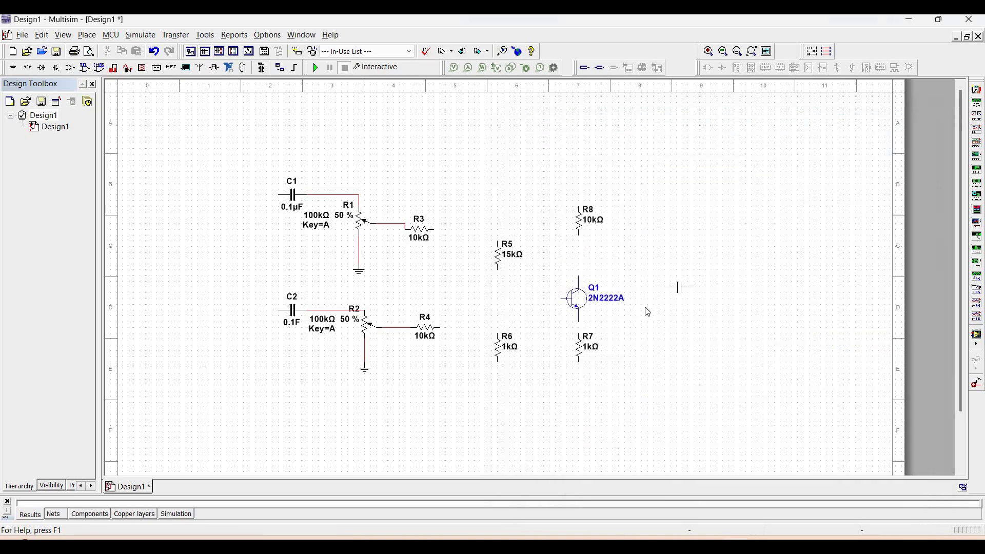
pyautogui.hotkey('ctrl', 'r')
pyautogui.click(653, 336)
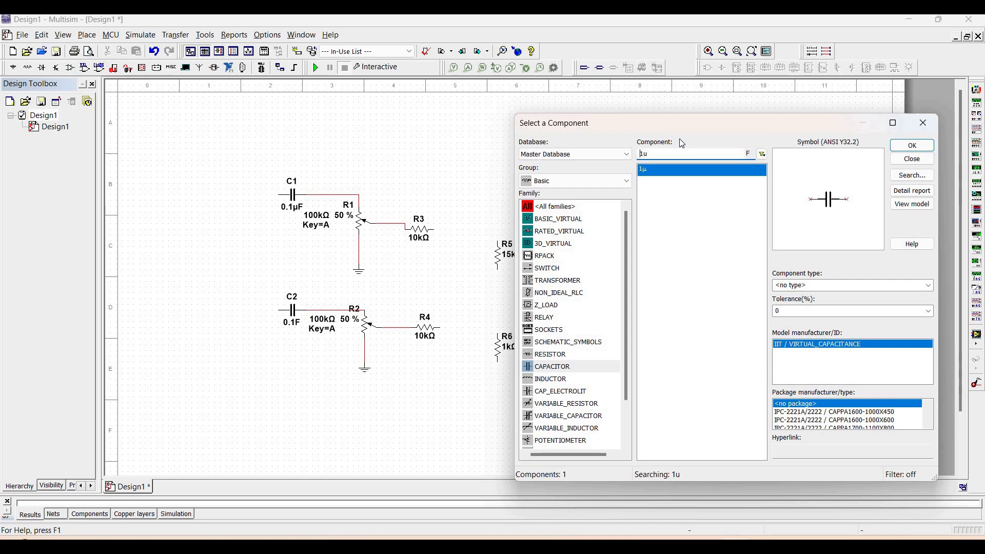
# Step: Place a 0.1µF capacitor, C4, to the right of Q1 and close the browser
pyautogui.press('Home')
pyautogui.write('0.')
pyautogui.click(912, 146)
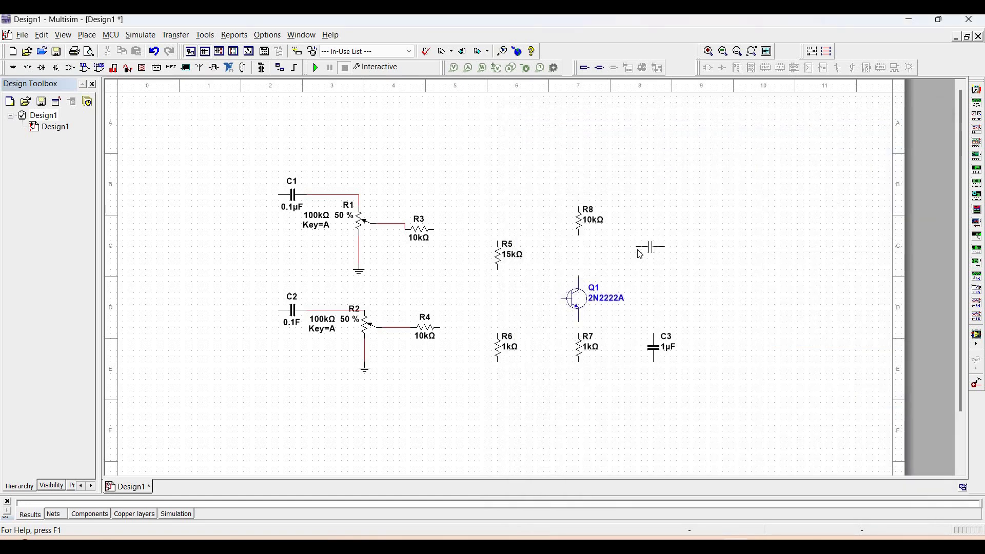
pyautogui.click(641, 258)
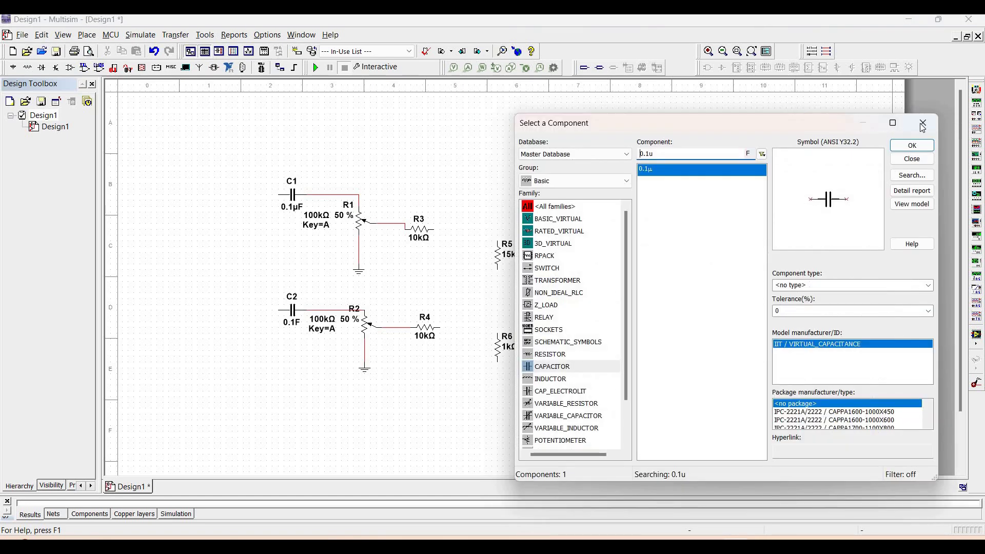
pyautogui.click(922, 124)
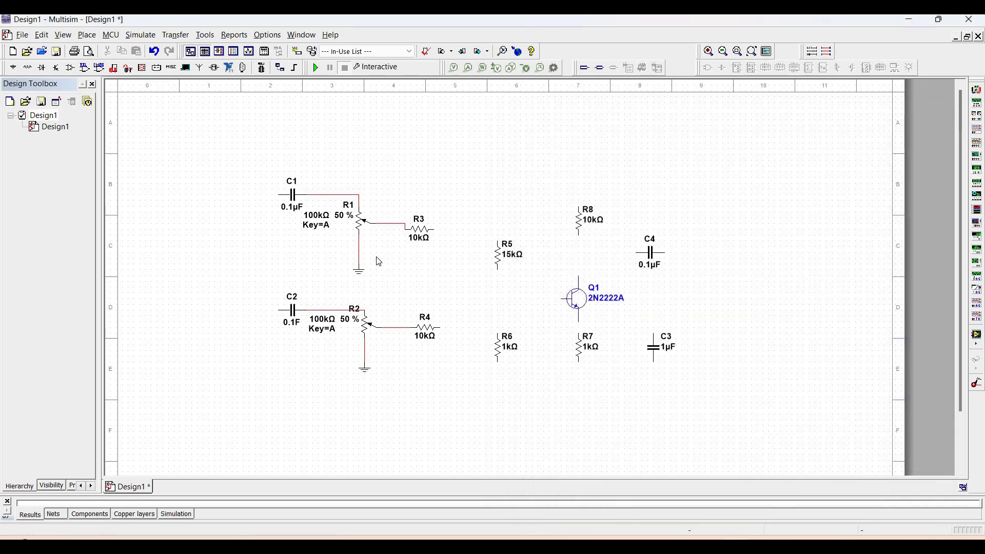
# Step: Wire R5 to R6, join R6 and R7 bottoms, and connect R7 and R8 to Q1
pyautogui.click(498, 271)
pyautogui.click(497, 335)
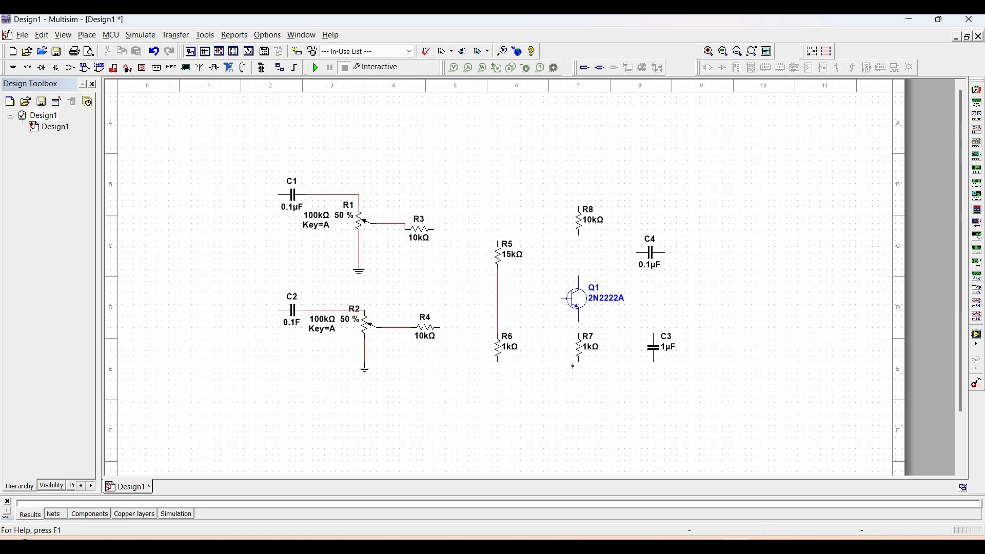
pyautogui.click(579, 362)
pyautogui.click(578, 333)
pyautogui.click(580, 236)
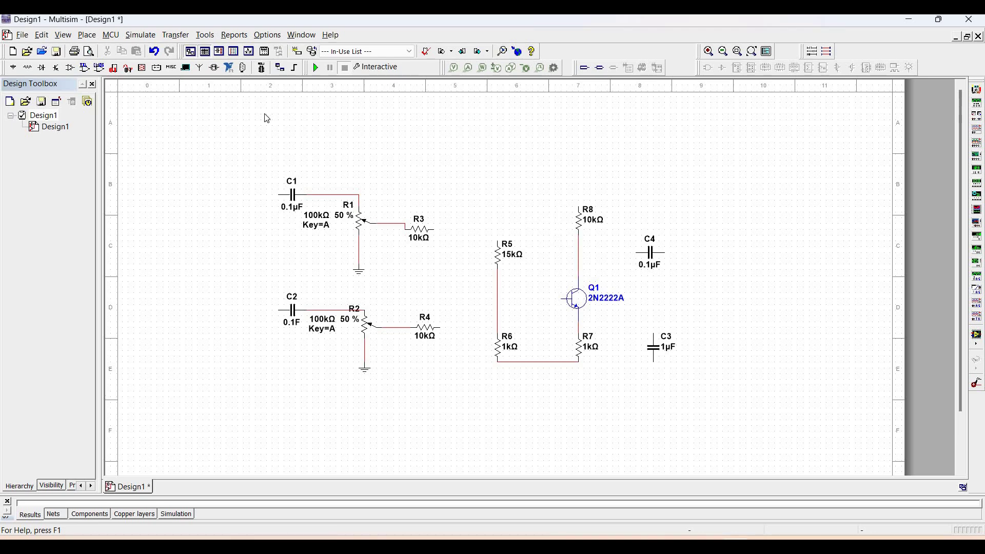
pyautogui.click(15, 68)
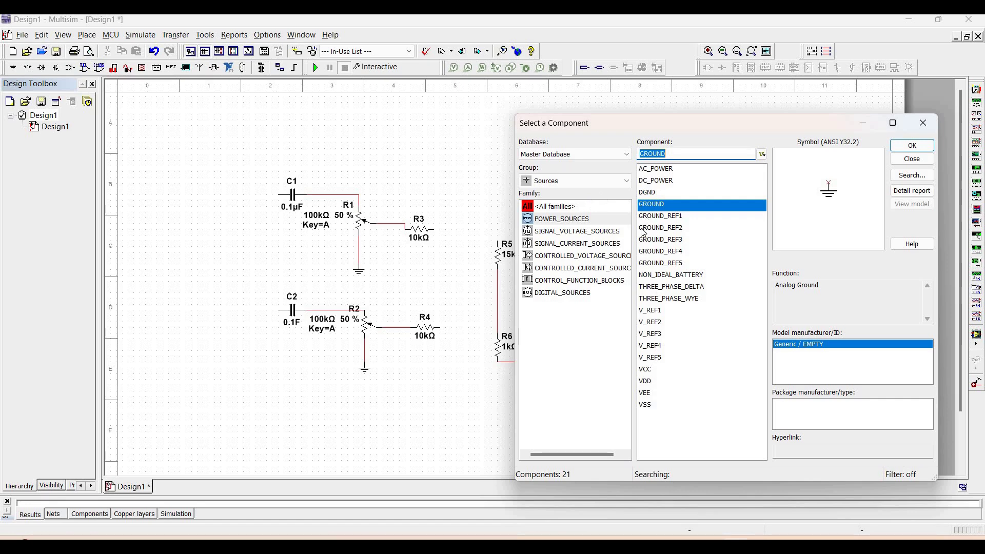
# Step: Place a DC power source above R5 and wire it to R5's top
pyautogui.click(652, 181)
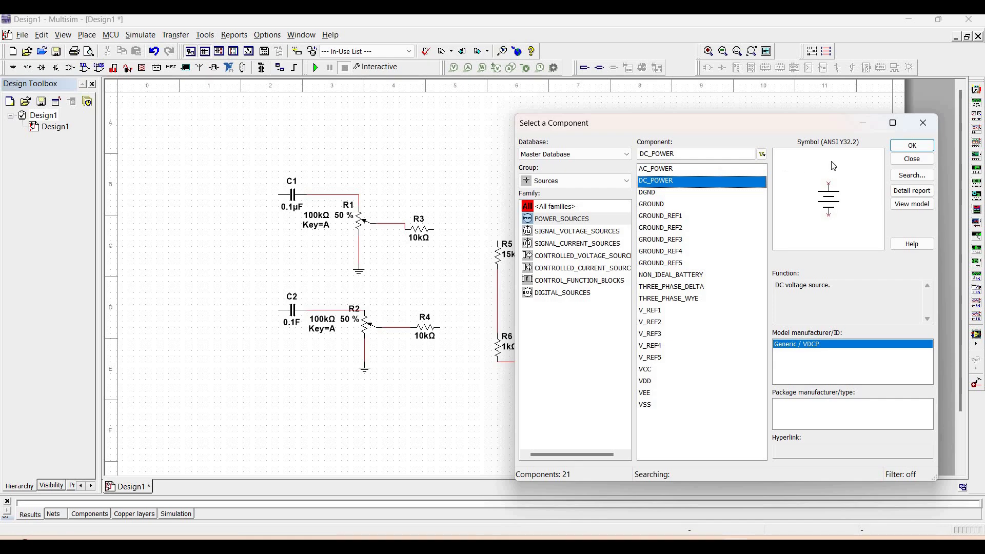
pyautogui.click(912, 145)
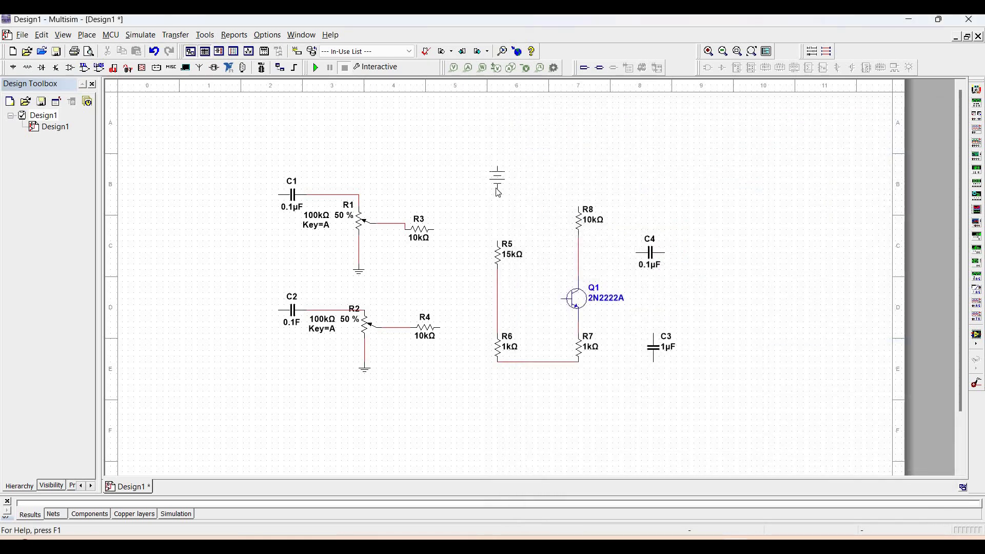
pyautogui.click(498, 161)
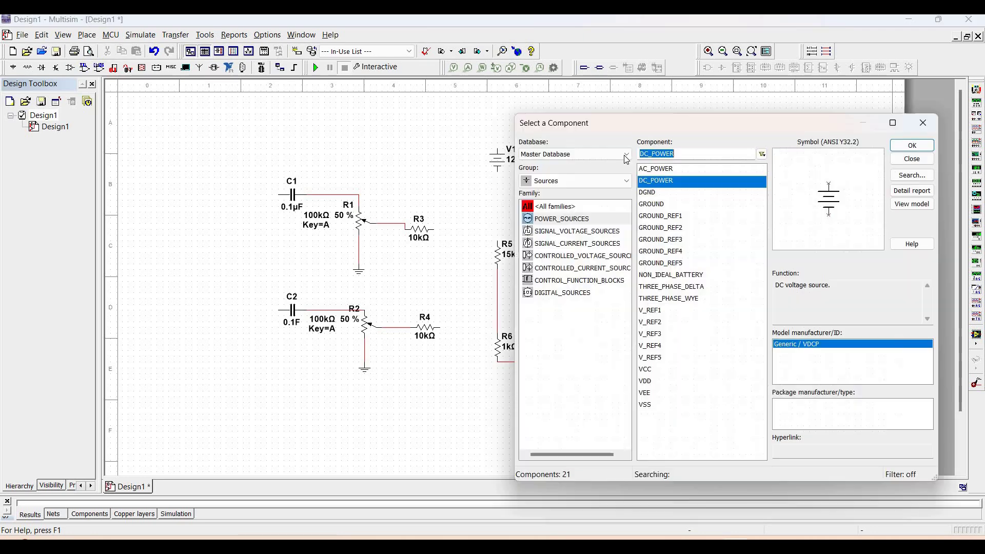
pyautogui.click(925, 124)
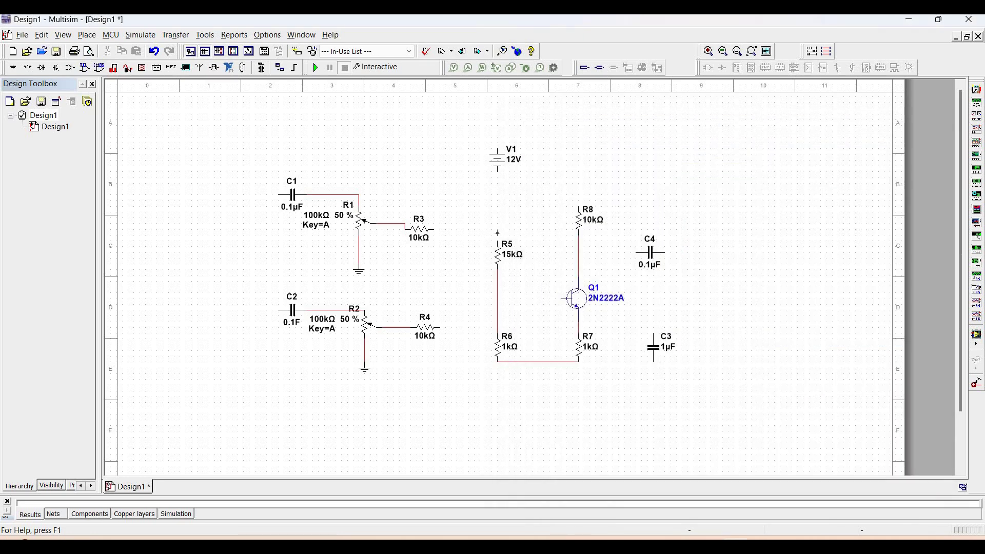
pyautogui.click(497, 177)
# Step: Add a ground symbol above V1 and wire it to V1's top terminal
pyautogui.hotkey('ctrl', 'w')
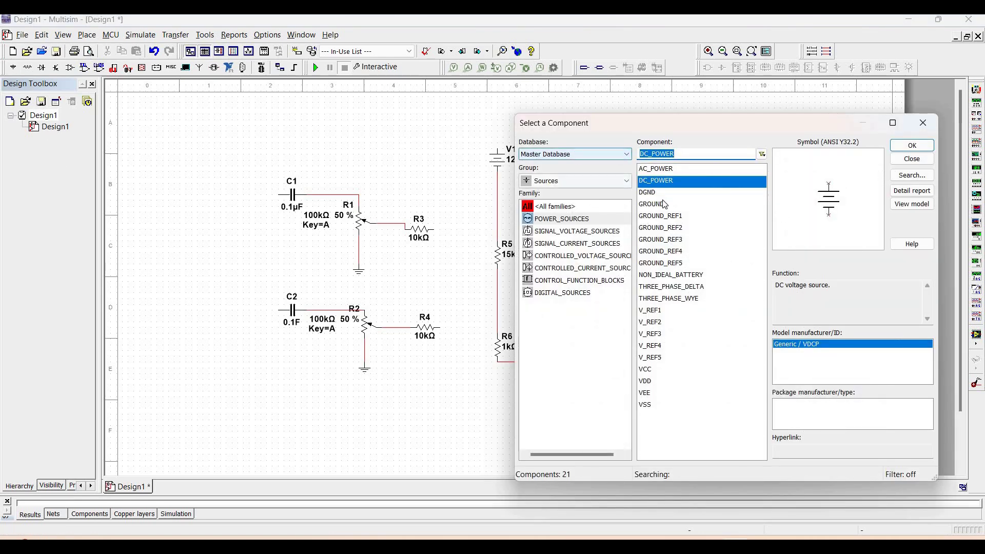
pyautogui.click(708, 200)
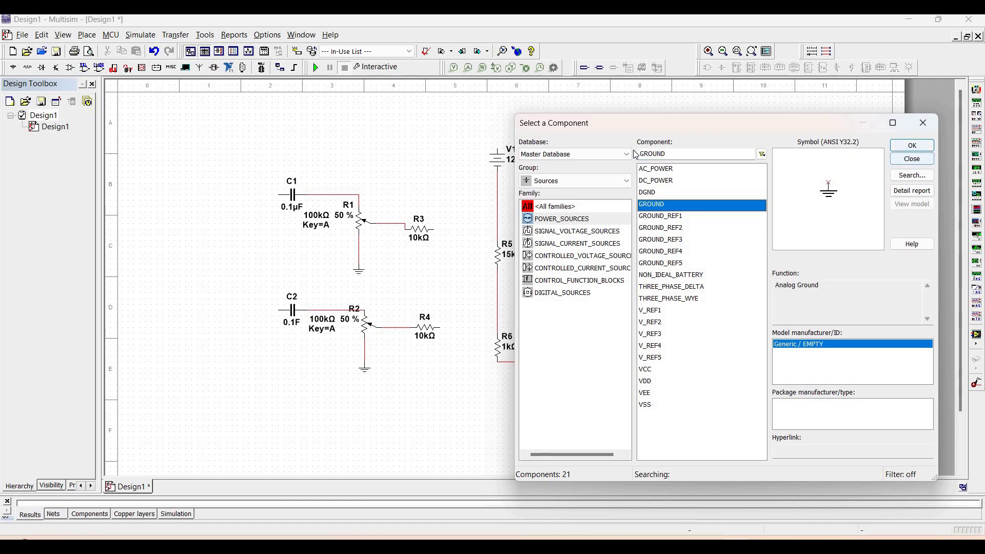
pyautogui.click(912, 145)
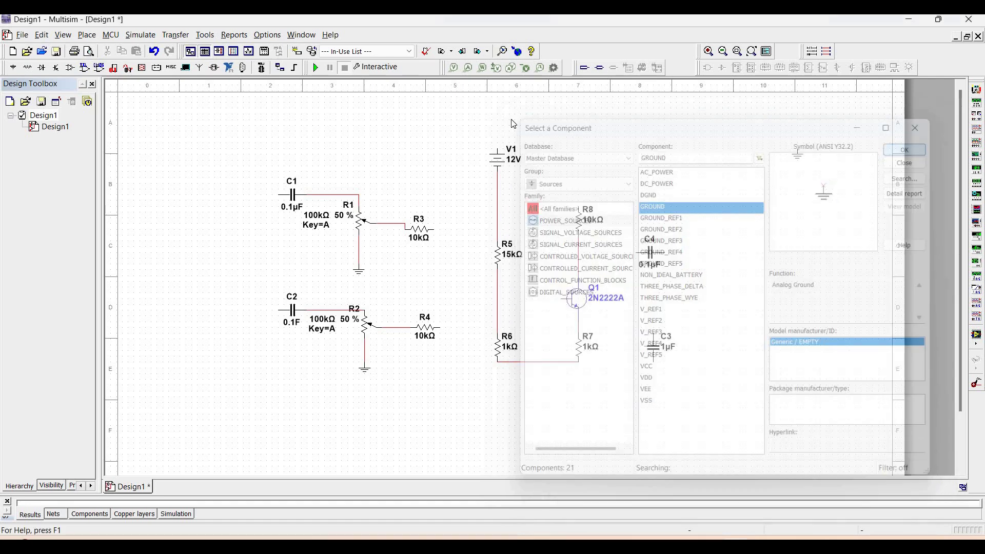
pyautogui.click(485, 127)
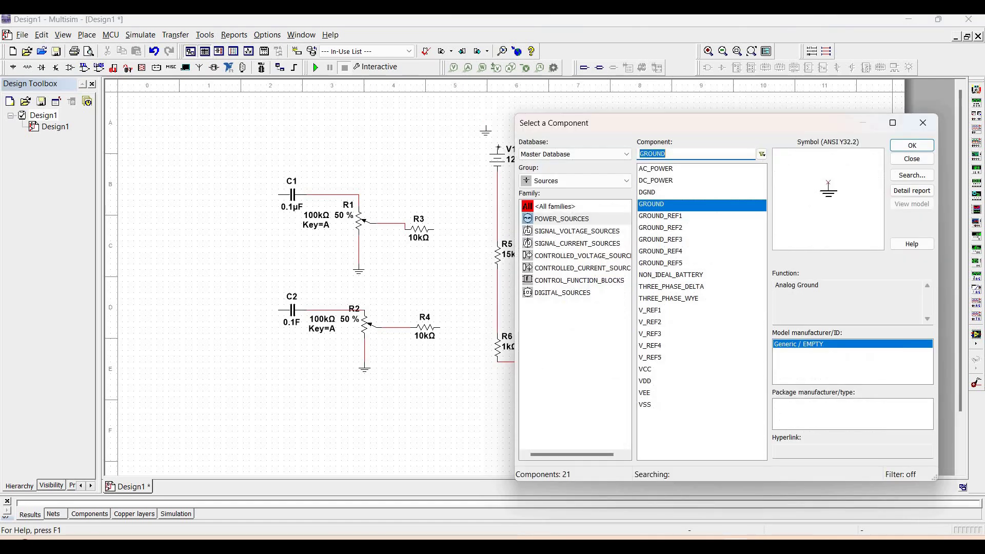
pyautogui.click(923, 123)
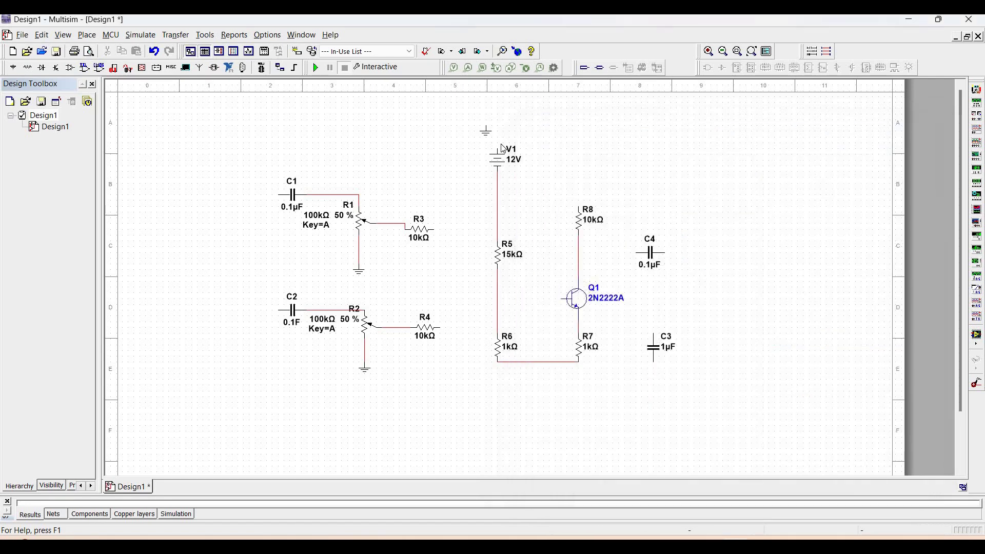
pyautogui.click(489, 126)
pyautogui.click(497, 149)
# Step: Set V1's voltage to 9 V and connect Q1's base to the R5–R6 wire
pyautogui.doubleClick(500, 163)
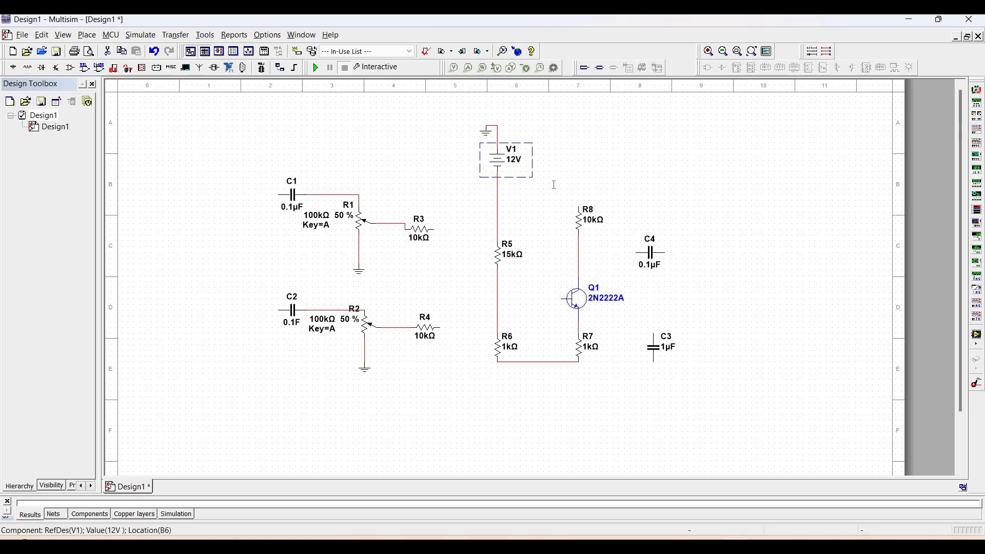
pyautogui.write('9')
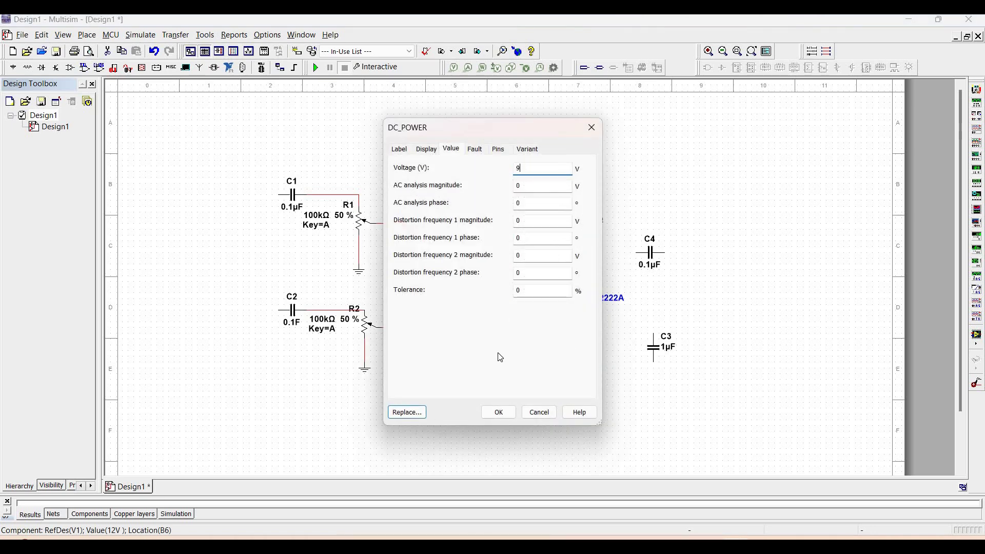
pyautogui.click(499, 412)
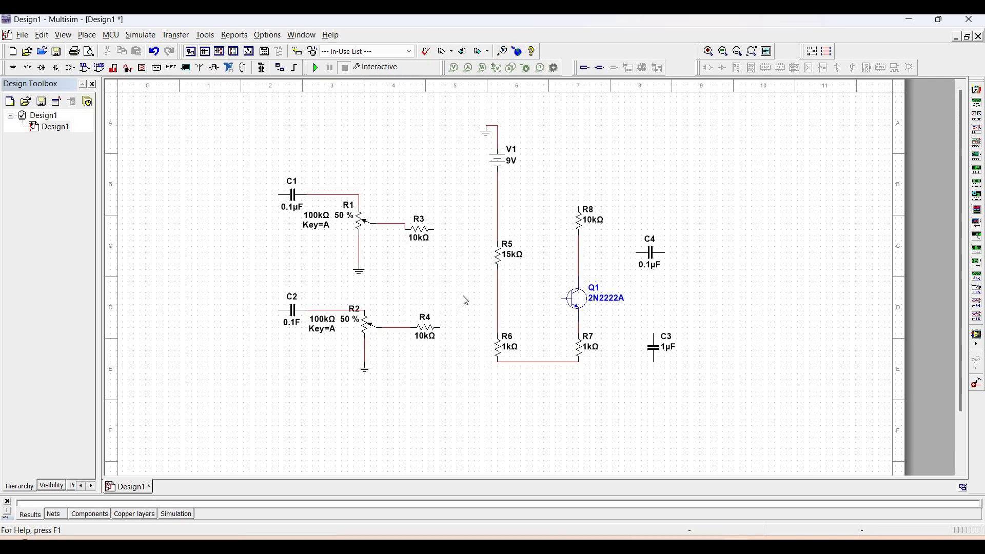
pyautogui.click(498, 297)
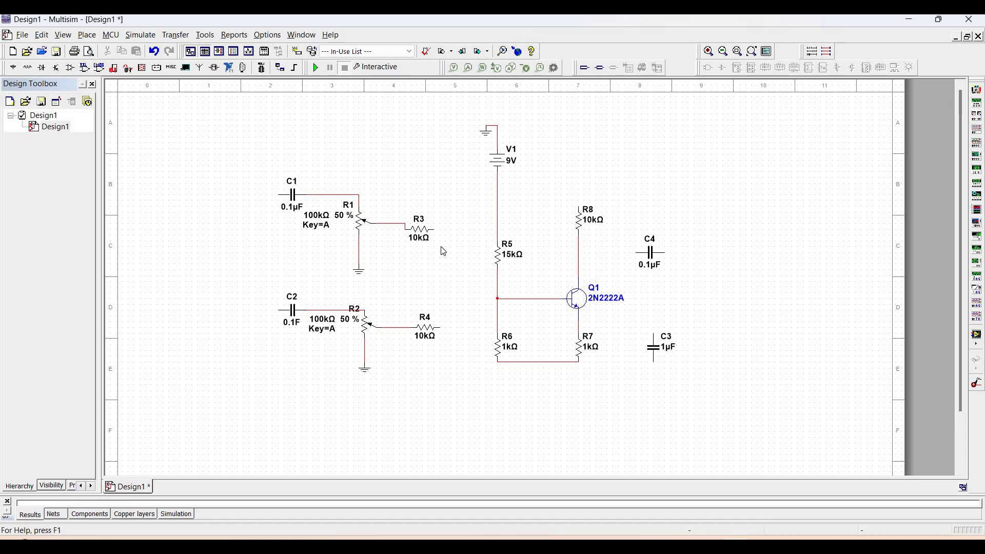
# Step: Join R3 and R4 to Q1's base junction and connect R8's top to the supply wire
pyautogui.click(434, 230)
pyautogui.click(440, 293)
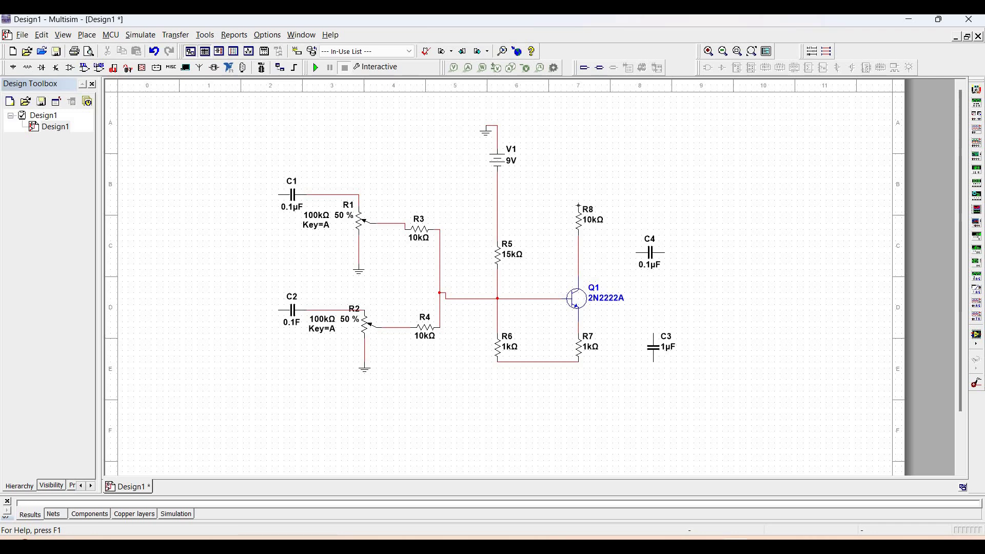
pyautogui.click(497, 199)
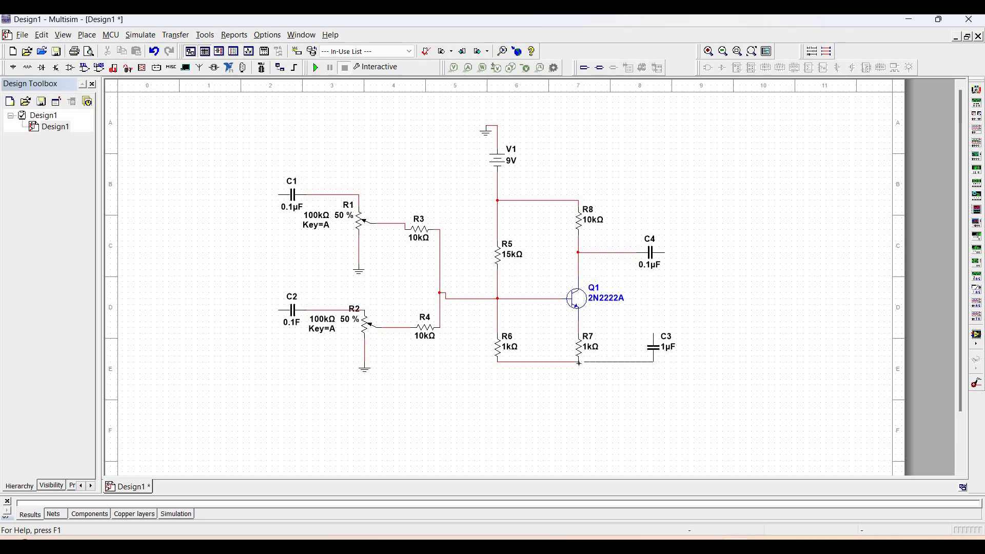
# Step: Undo the misrouted wire and connect C3 across R7
pyautogui.hotkey('ctrl', 'z')
pyautogui.click(653, 355)
pyautogui.click(572, 363)
pyautogui.click(579, 327)
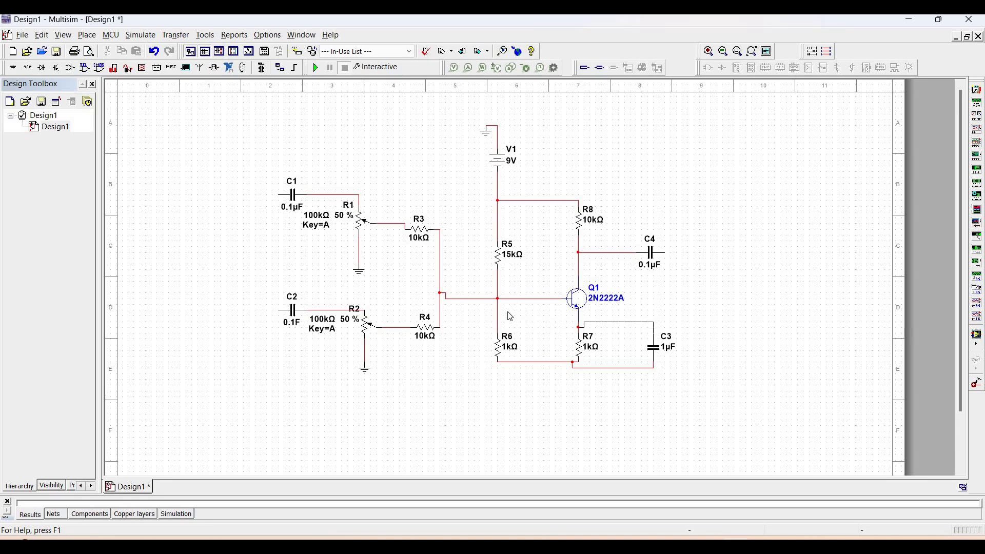
# Step: Place a ground on the bottom R6–R7 rail
pyautogui.click(13, 67)
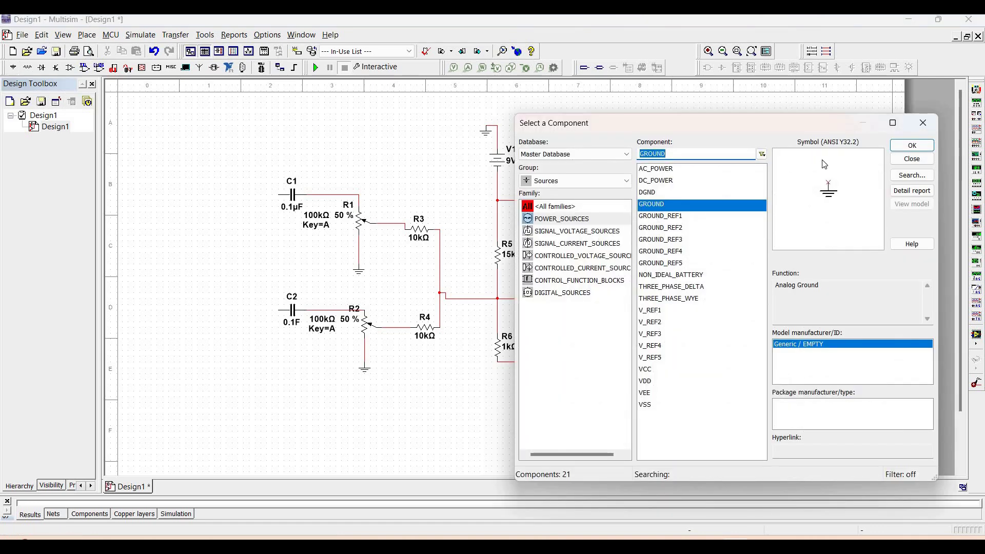
pyautogui.click(905, 148)
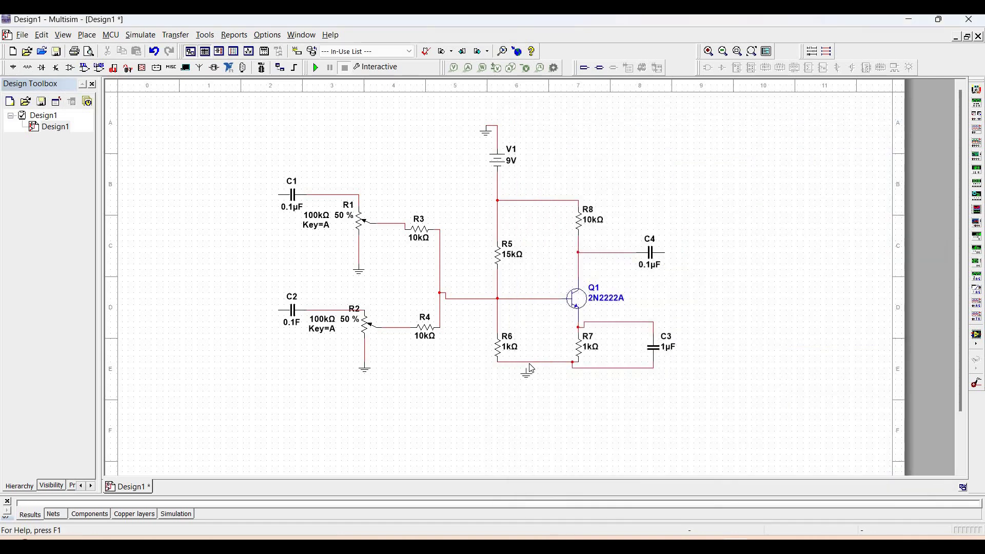
pyautogui.click(532, 368)
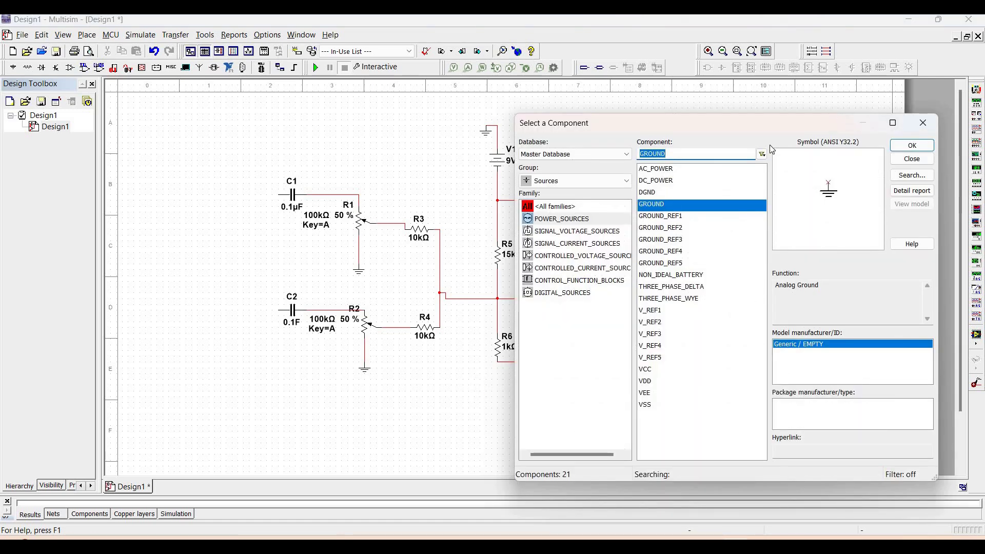
# Step: Place 1Vpk 1kHz AC sources V2 left of C1 and V3 left of C2
pyautogui.click(550, 234)
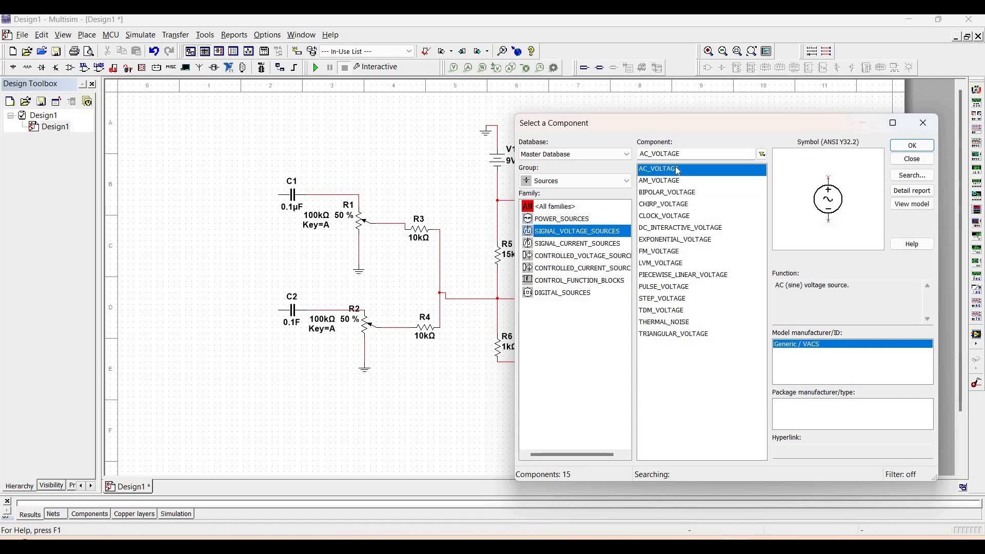
pyautogui.click(912, 146)
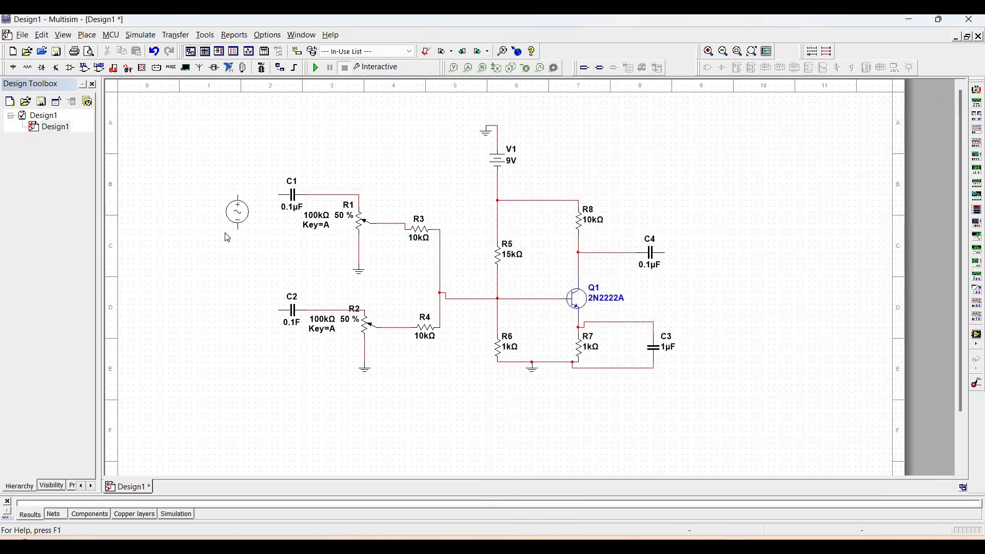
pyautogui.click(231, 237)
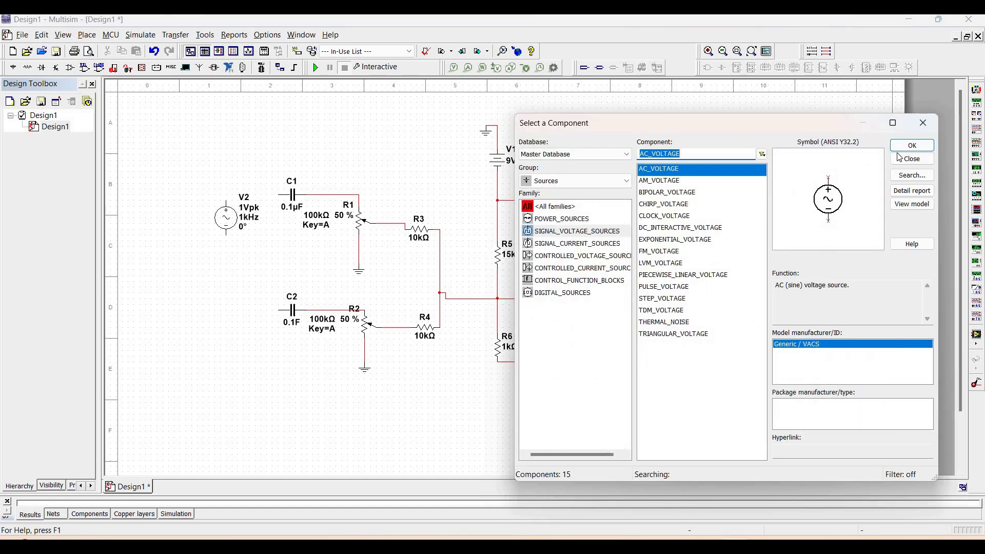
pyautogui.click(912, 148)
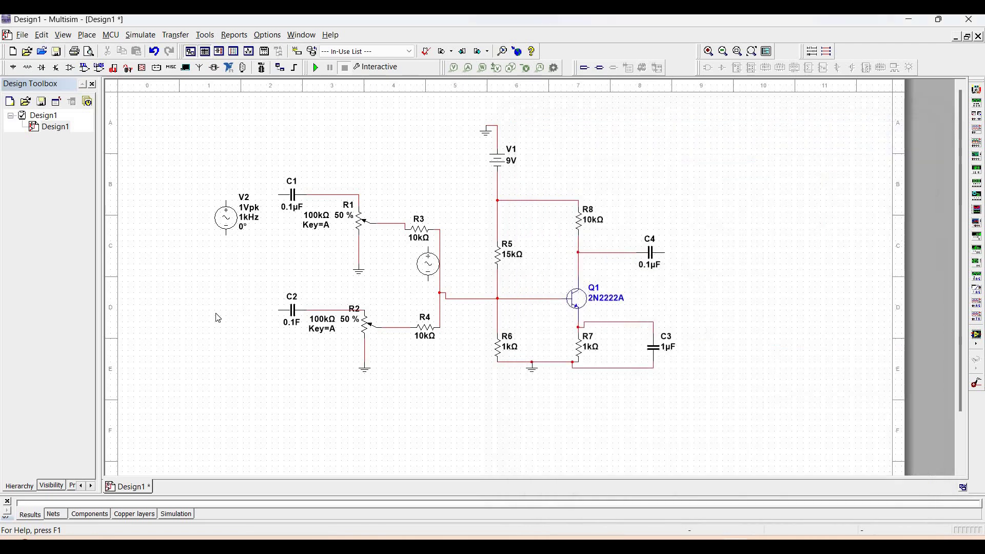
pyautogui.click(226, 349)
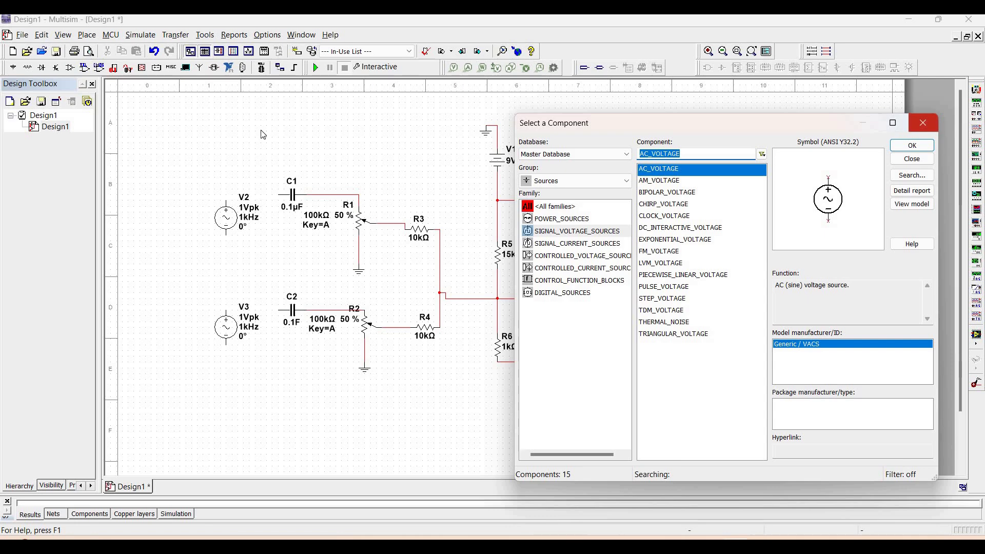
pyautogui.click(927, 124)
# Step: Ground V2 and V3, and wire V3 to C2 and V2 to C1
pyautogui.hotkey('ctrl', 'w')
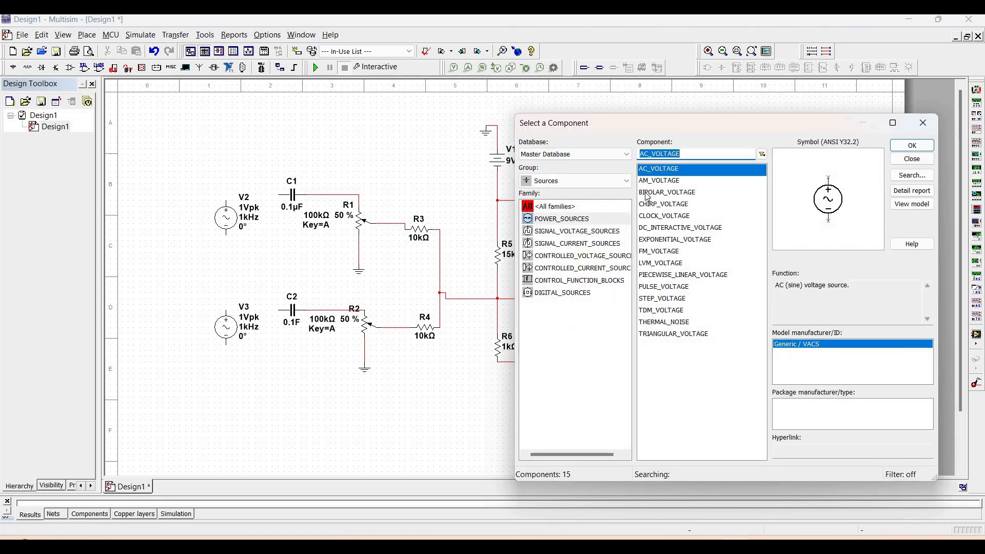
pyautogui.click(562, 218)
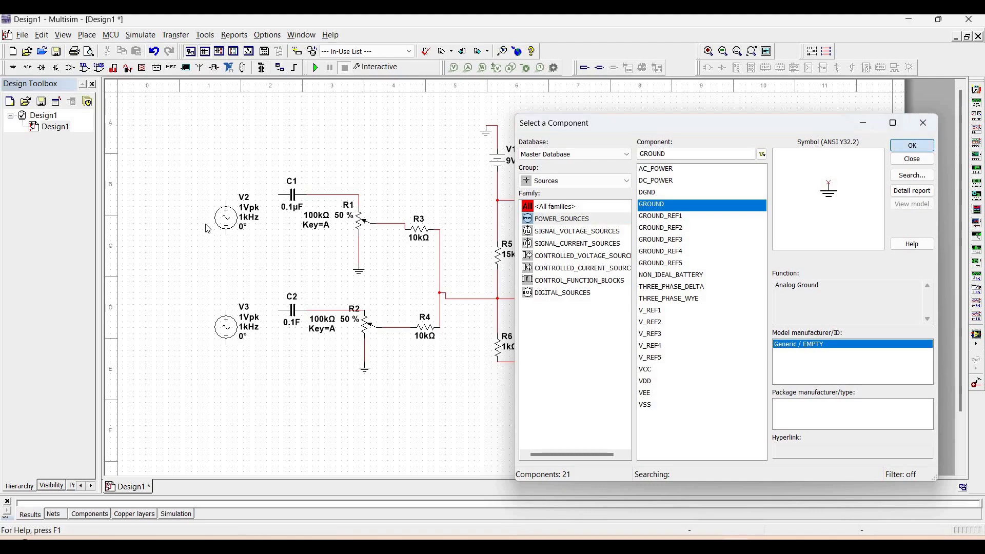
pyautogui.press('Return')
pyautogui.click(226, 239)
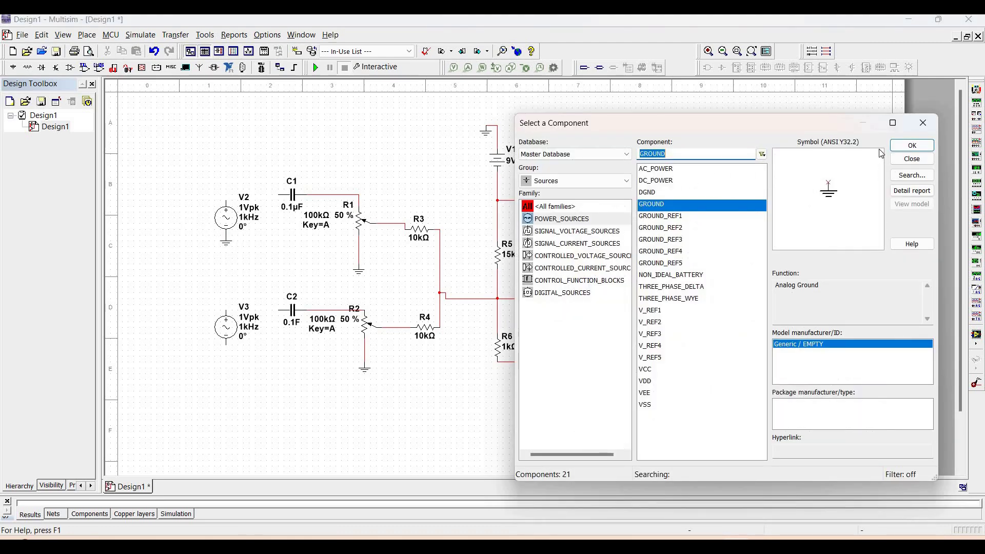
pyautogui.click(906, 146)
pyautogui.click(227, 349)
pyautogui.click(279, 311)
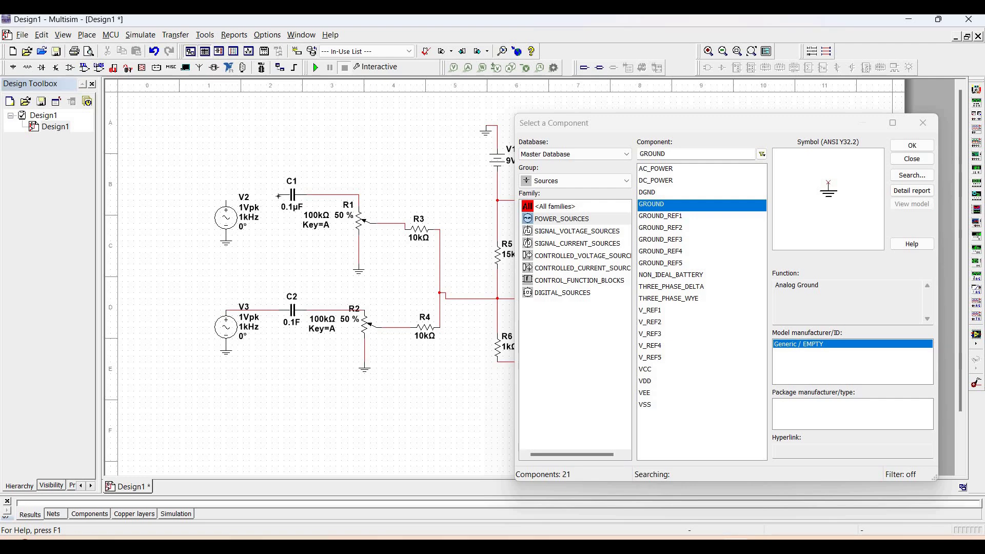
pyautogui.click(226, 205)
pyautogui.click(924, 122)
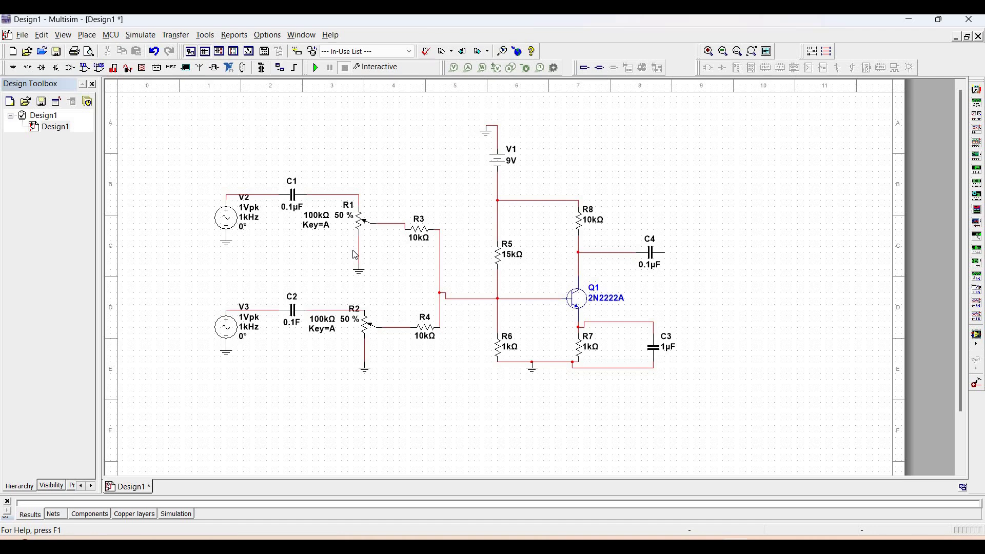
# Step: Place oscilloscope XSC1 right of C4 and wire C4's output to channel A
pyautogui.click(134, 37)
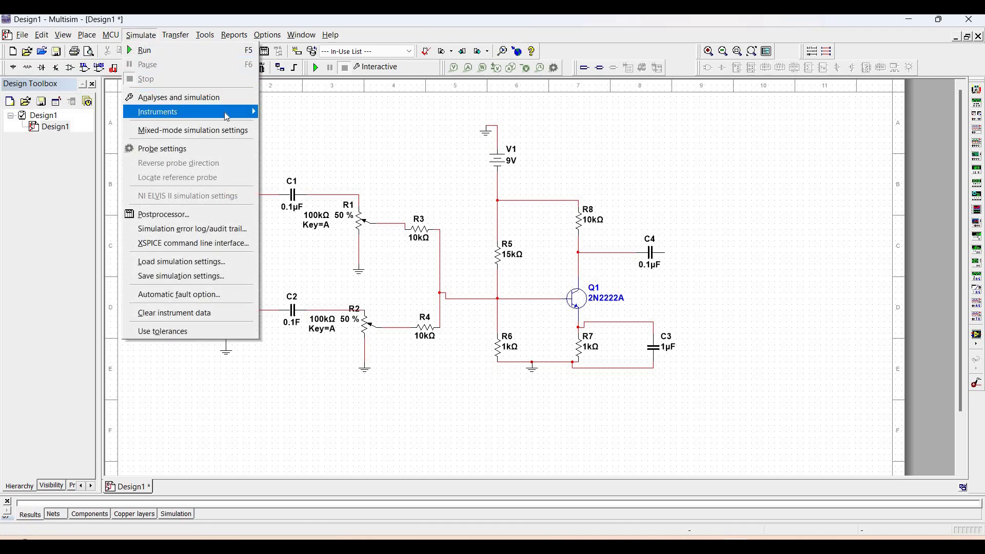
pyautogui.moveTo(165, 112)
pyautogui.click(297, 155)
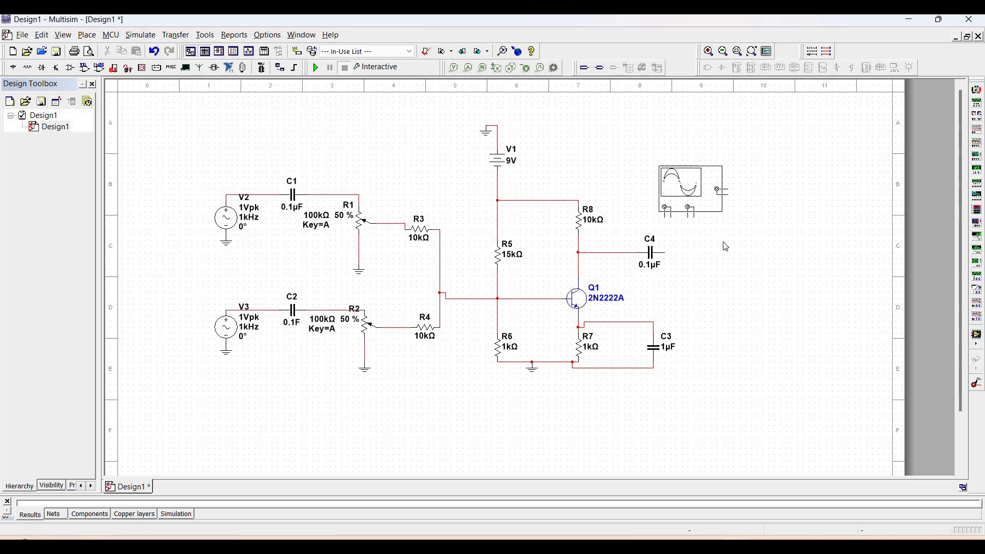
pyautogui.click(742, 255)
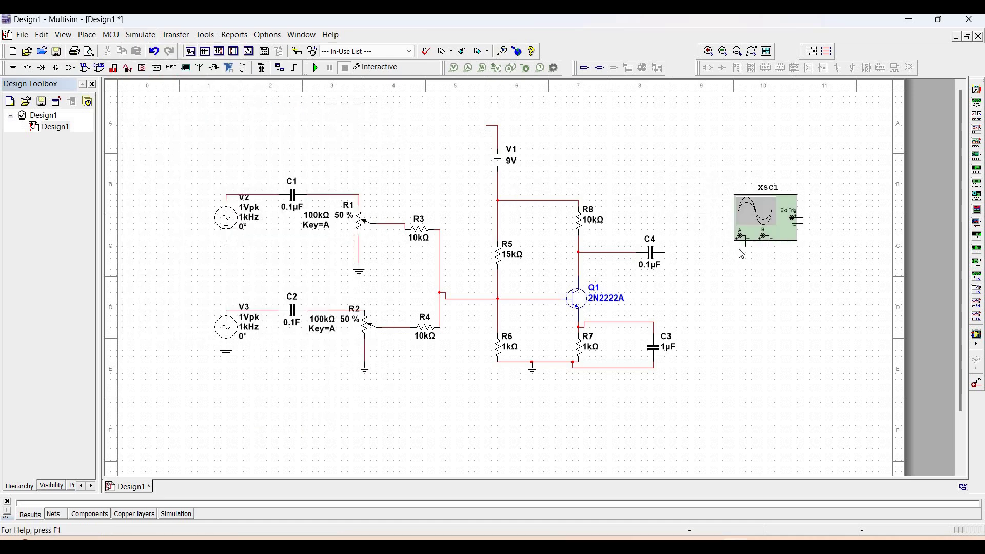
pyautogui.moveTo(669, 255); pyautogui.dragTo(740, 238)
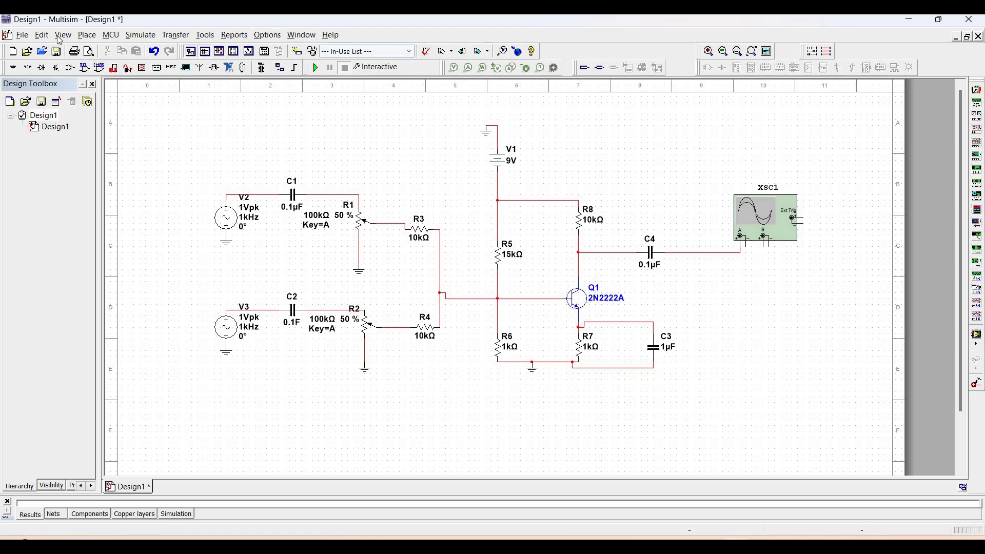
# Step: Add a ground below the oscilloscope and wire it to the scope's reference
pyautogui.click(13, 66)
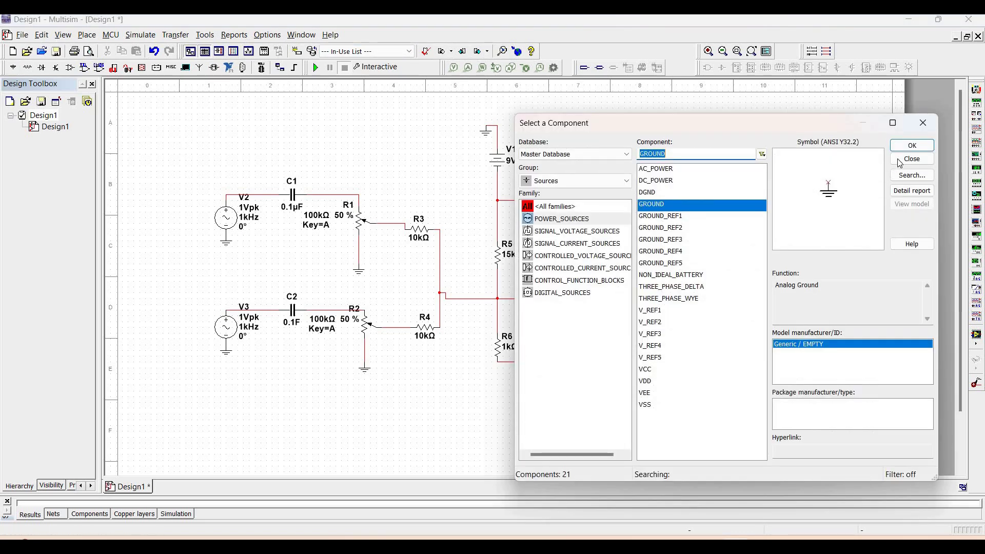
pyautogui.click(908, 145)
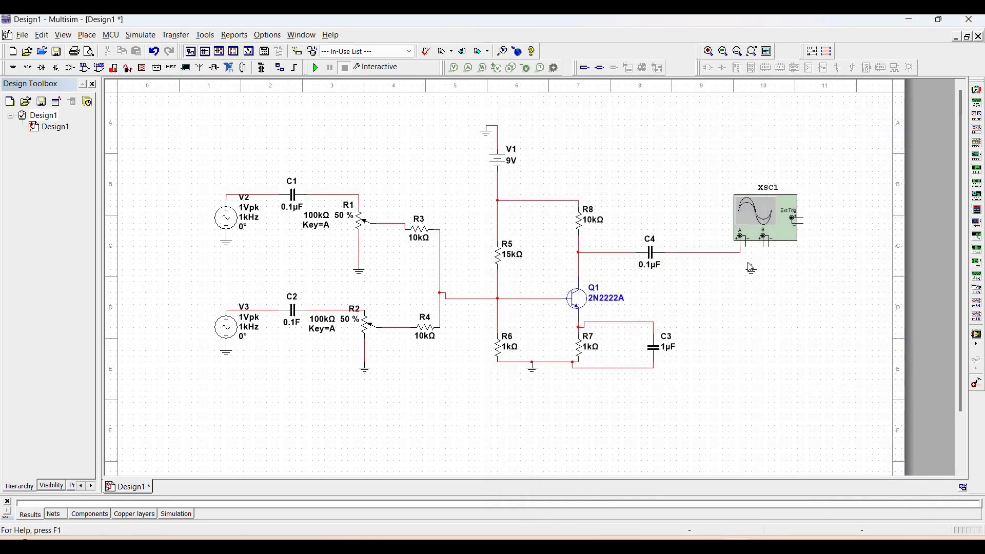
pyautogui.click(750, 266)
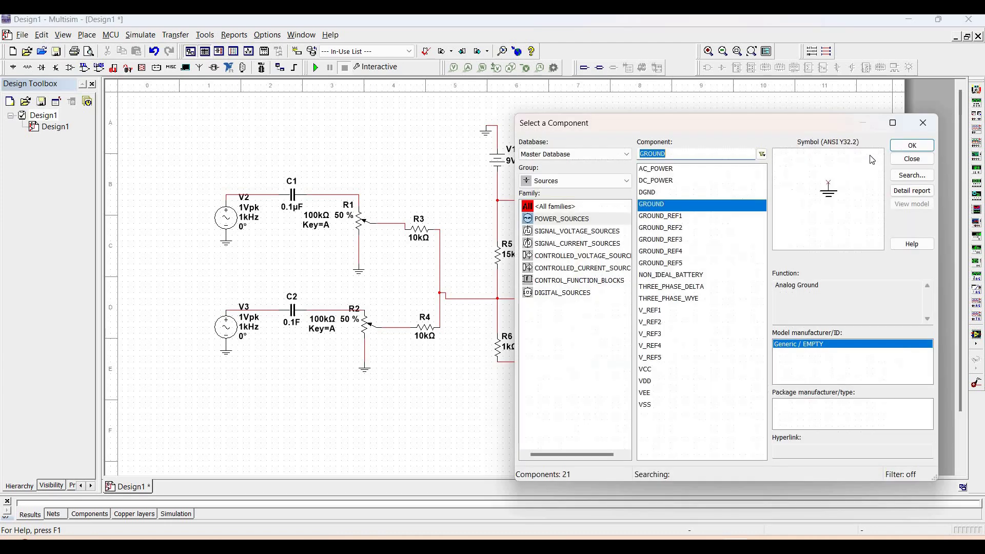
pyautogui.click(926, 127)
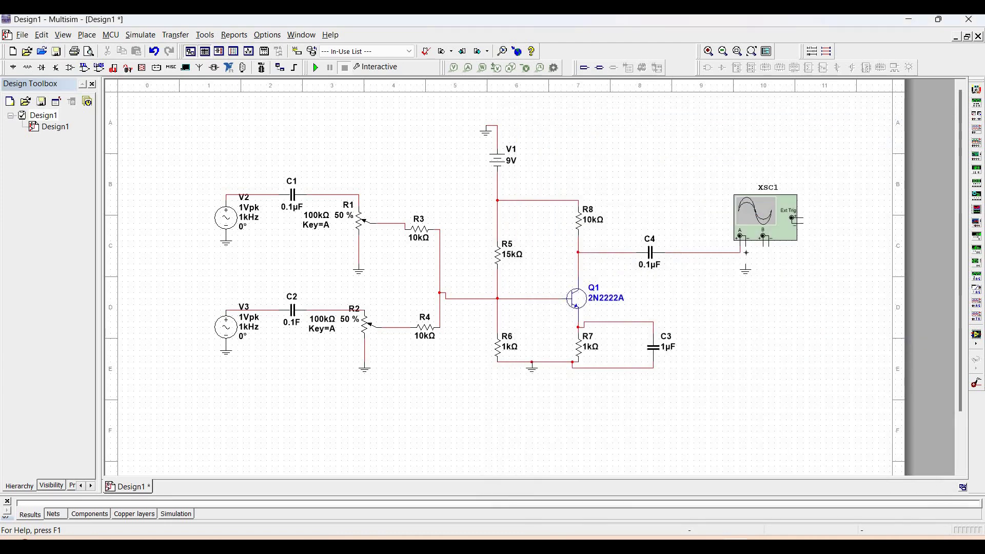
pyautogui.click(746, 245)
# Step: Run the simulation and view the sine trace on XSC1, then close the scope window
pyautogui.press('F5')
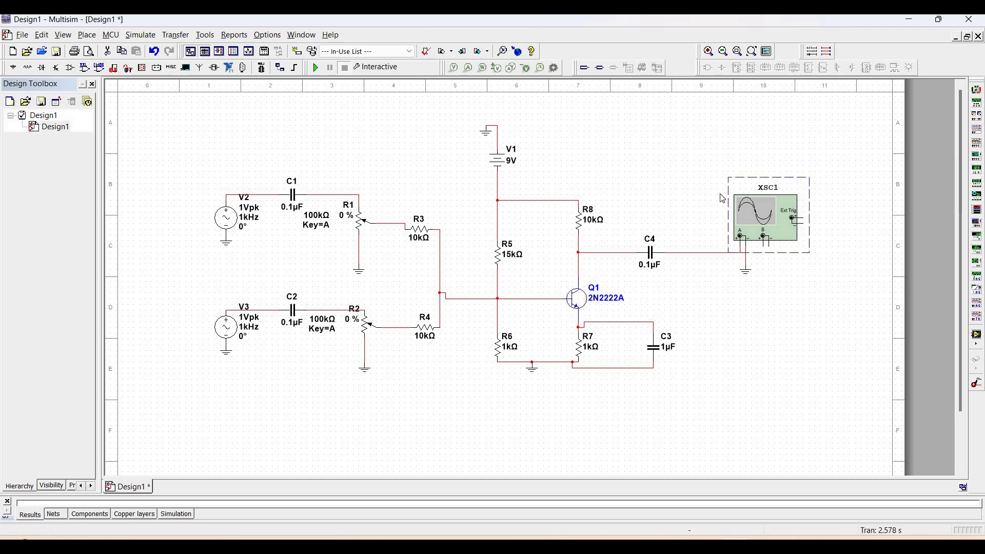
pyautogui.click(316, 67)
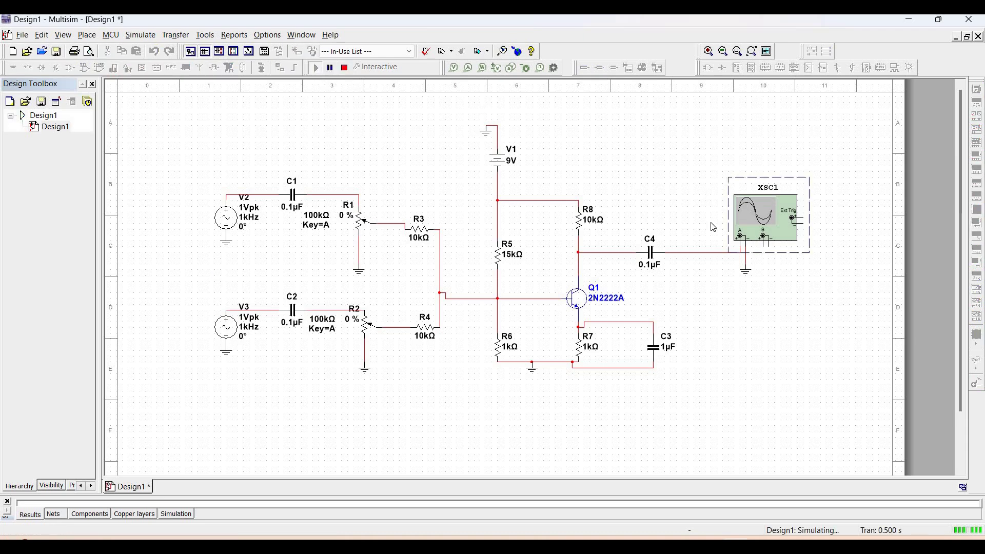
pyautogui.doubleClick(776, 209)
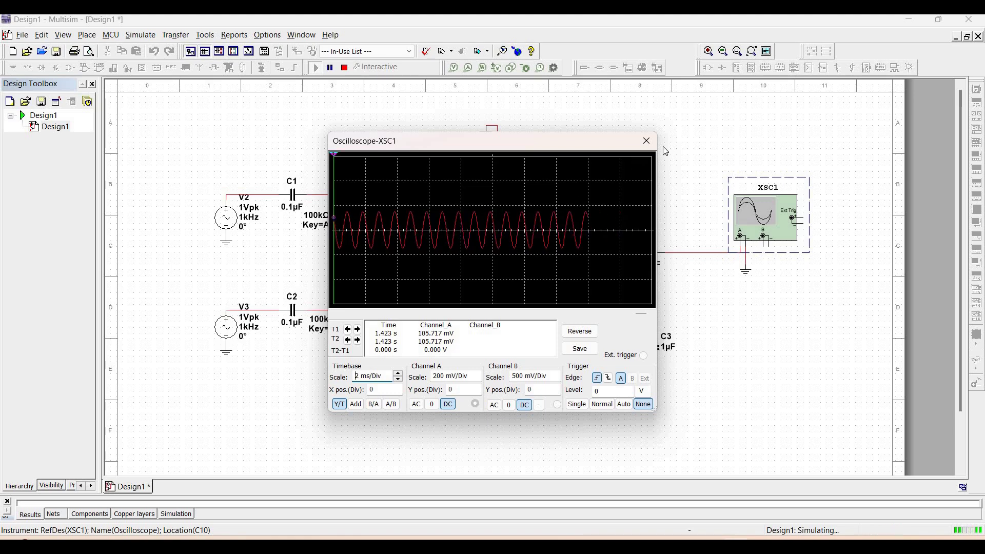
pyautogui.click(646, 141)
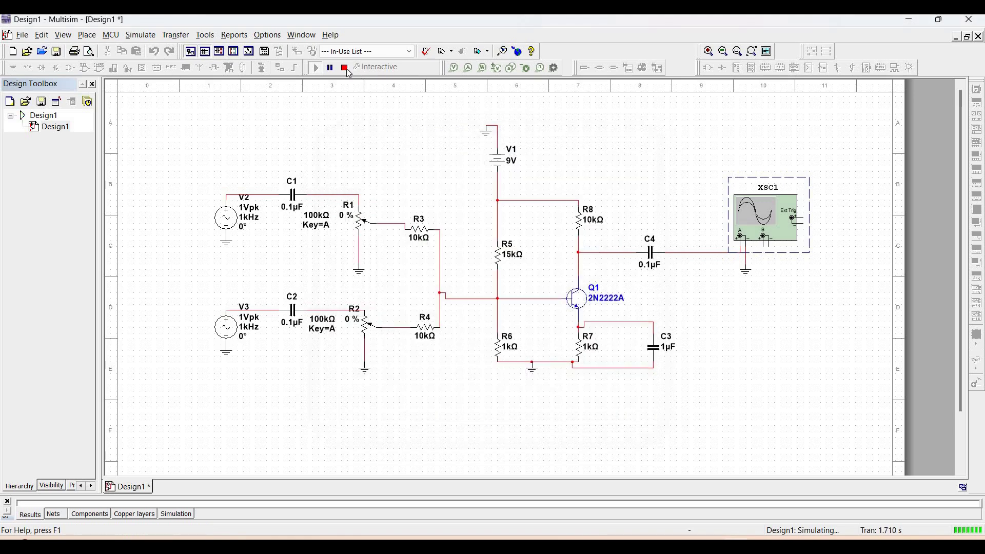